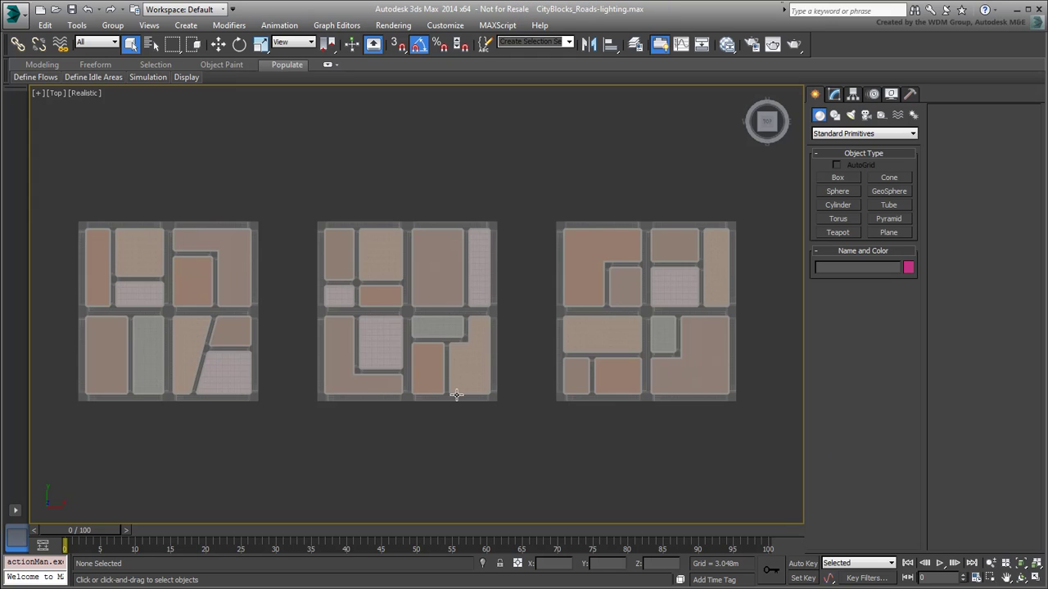
- Pan and zoom the Top viewport in on the left city block
middle_drag(176, 346, 410, 357)
scroll(409, 335, up, 5)
scroll(409, 335, down, 3)
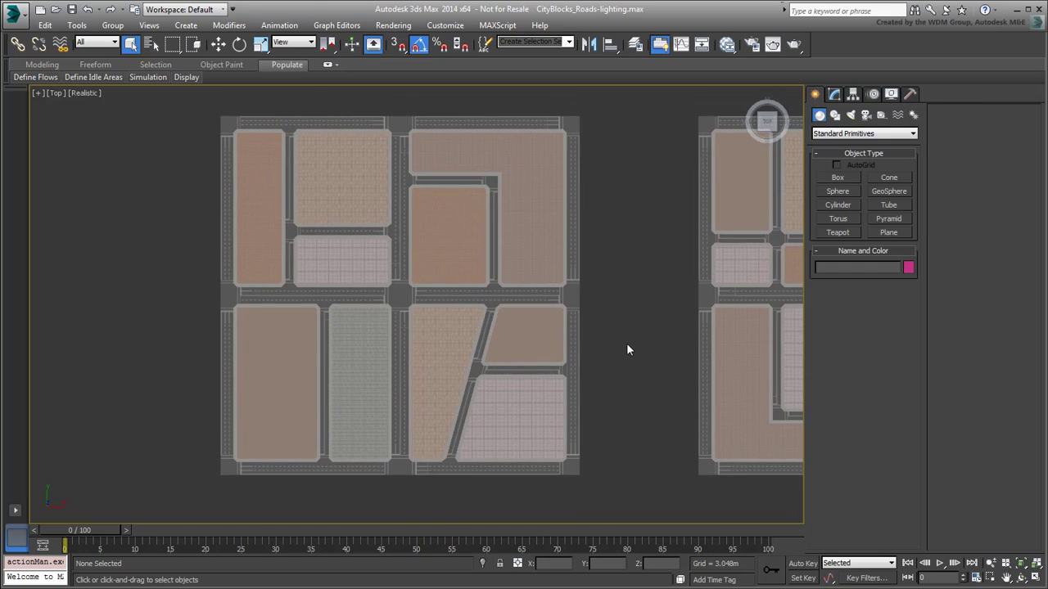
- Create a target camera in the Top view aiming up the street
click(867, 115)
click(853, 180)
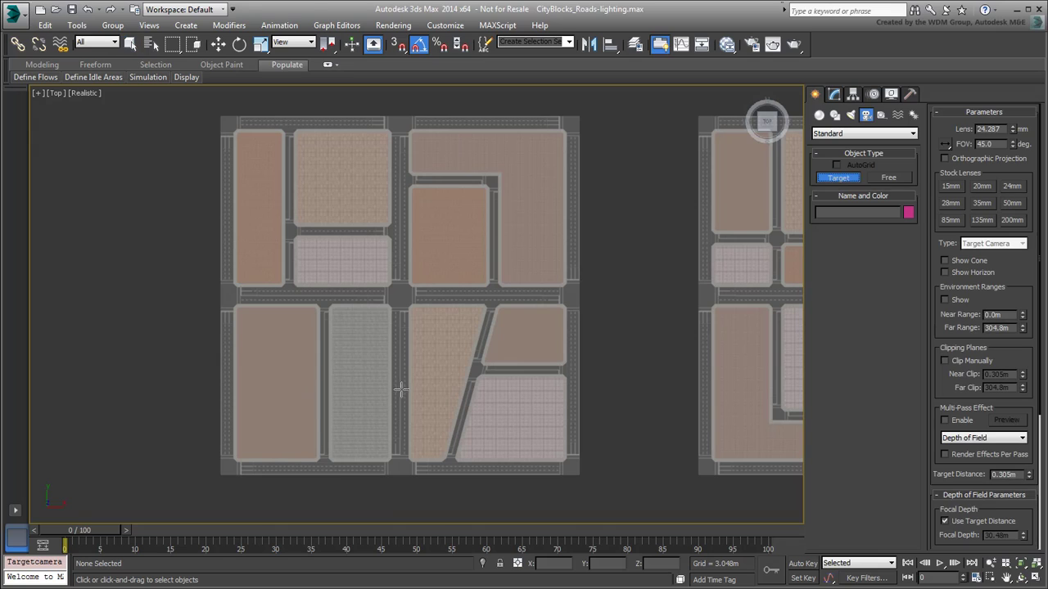
drag(400, 393, 402, 316)
- Return to four viewports and make the Perspective viewport look through Camera001
key(alt+w)
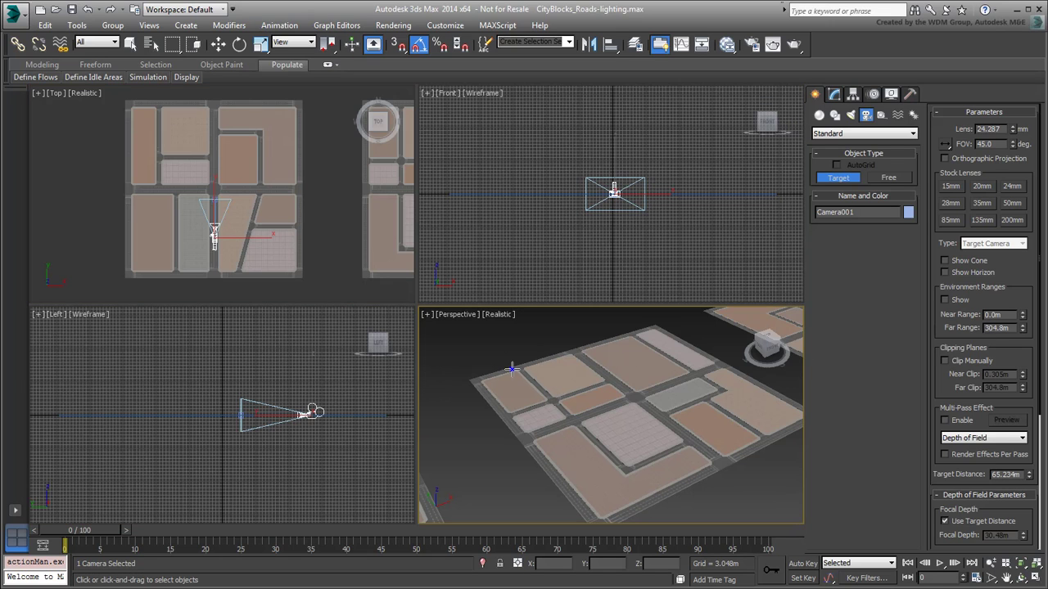
click(458, 316)
mouse_move(483, 330)
click(686, 330)
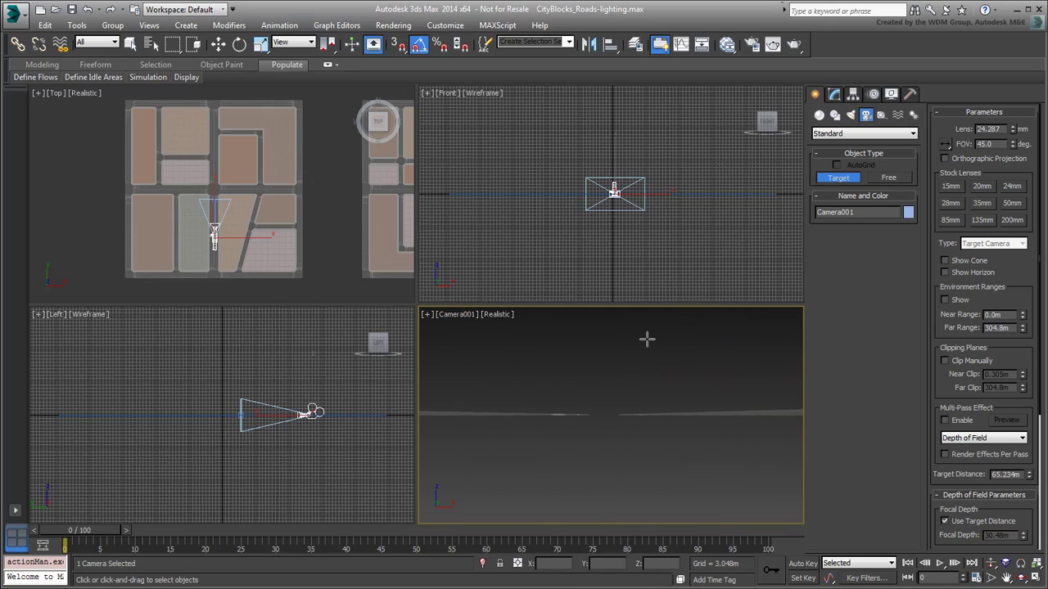
key(c)
key(p)
- Move Camera001 to a Z height of 1.8m
right_click(592, 358)
right_click(603, 363)
click(628, 379)
click(654, 563)
text(1.8)
key(Return)
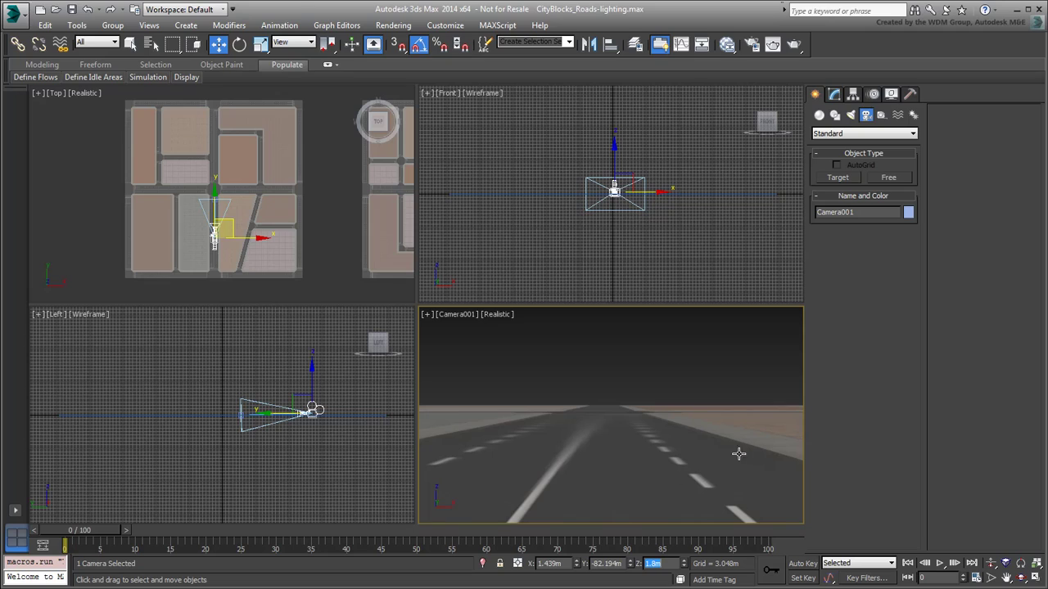
click(794, 48)
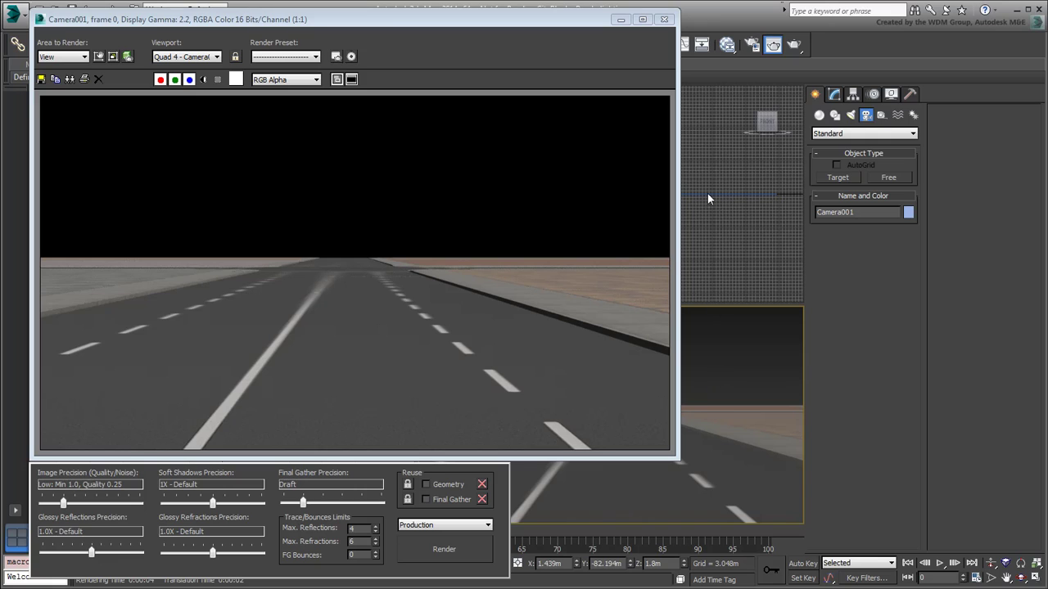
click(664, 19)
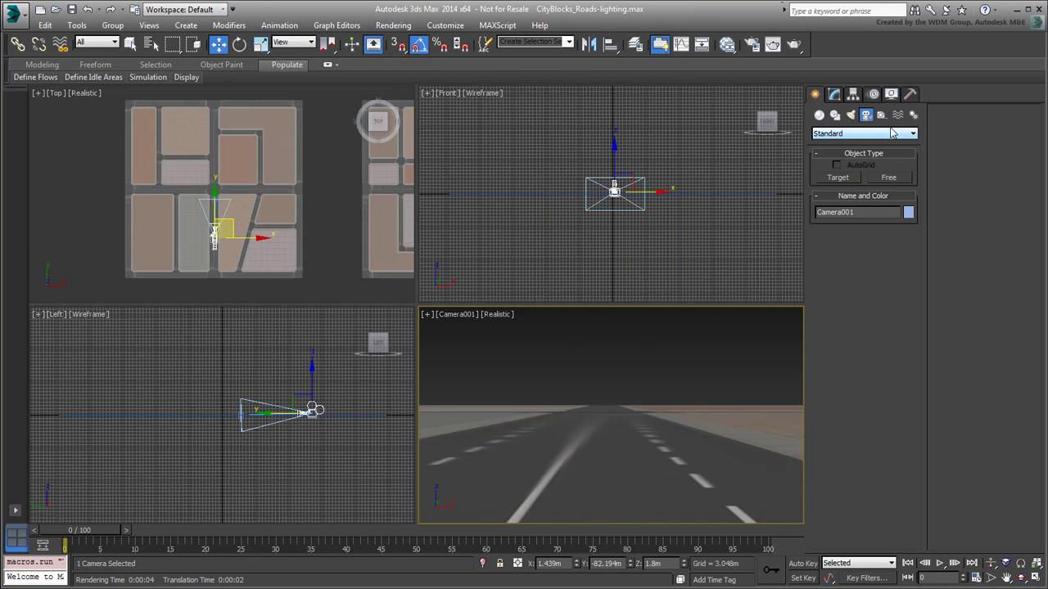
- Create a Daylight system, accepting the EV 15 photographic exposure, and place its compass in Top view
click(913, 117)
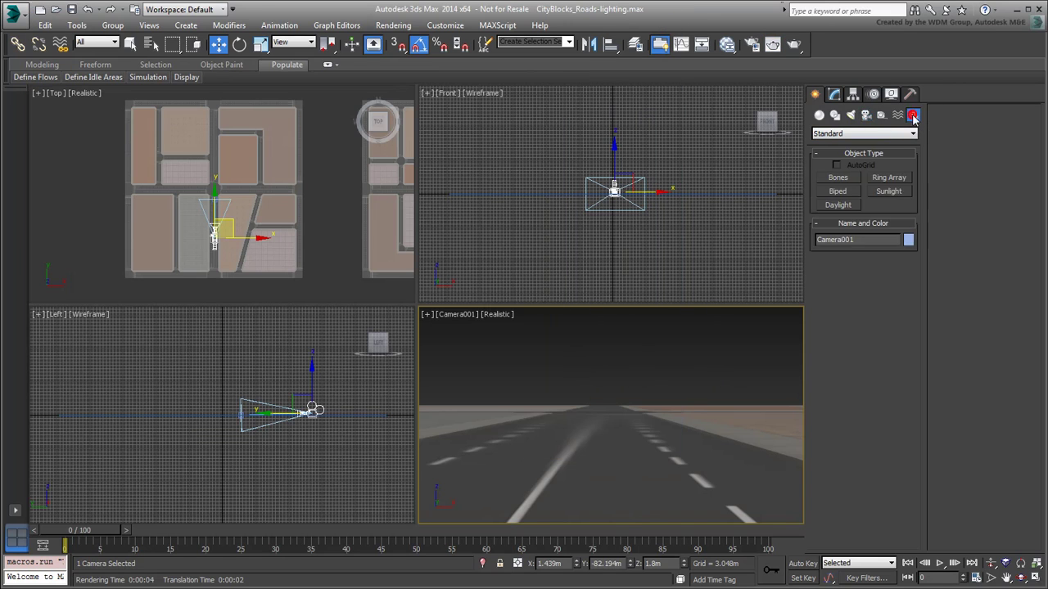
click(839, 206)
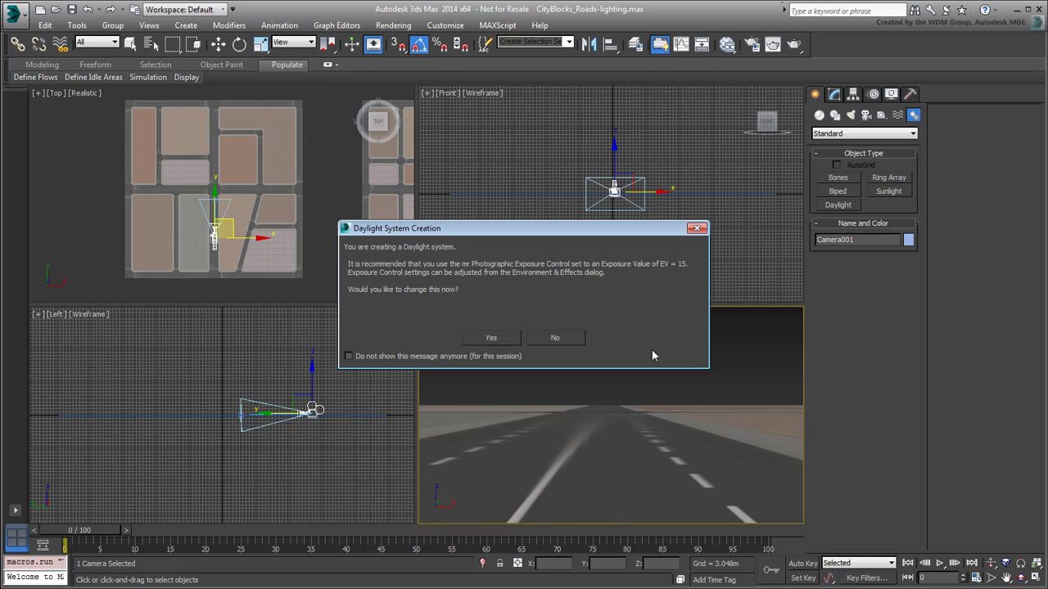
click(492, 337)
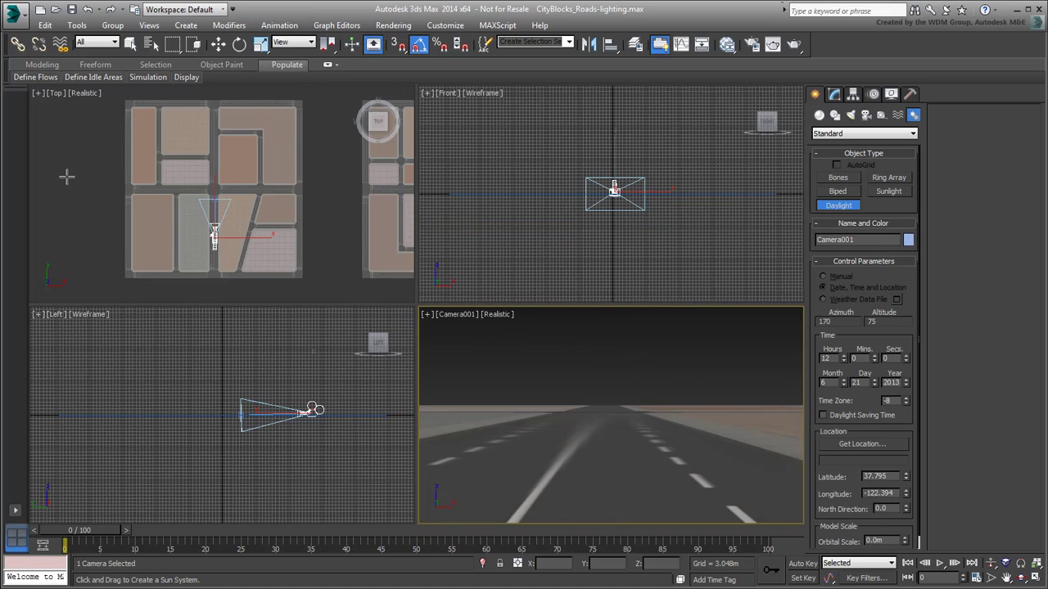
drag(63, 196, 68, 194)
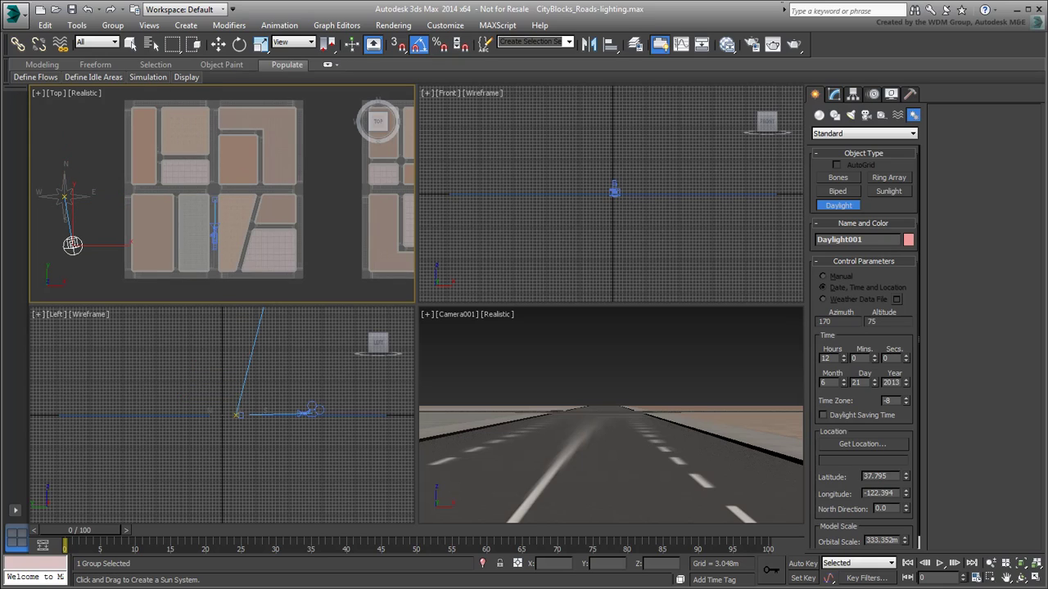
- Set the daylight's orbital scale to 957.393m and raise the time from 12:00 to 14:00
click(79, 286)
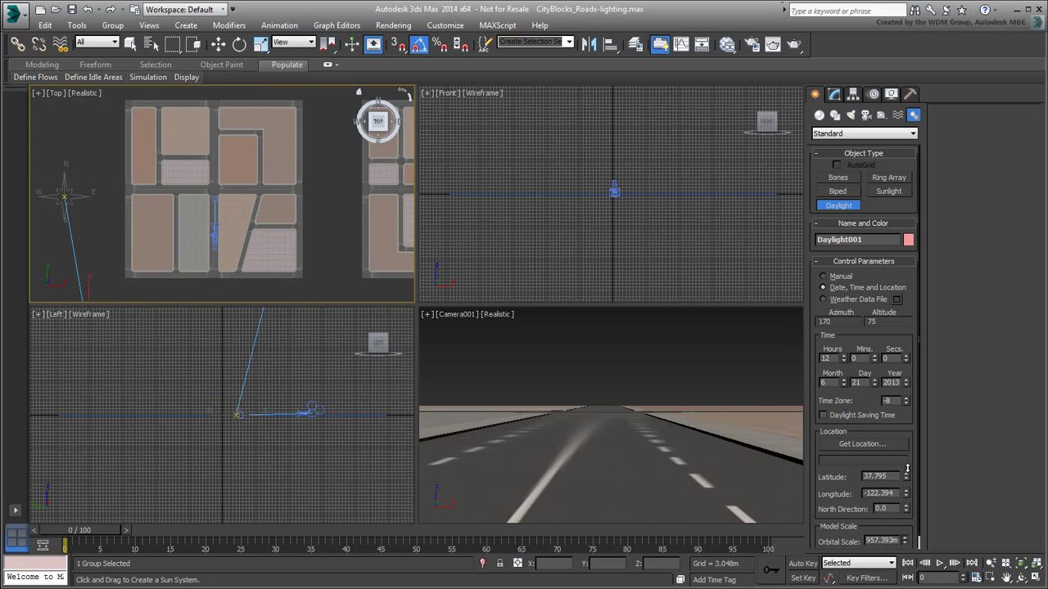
click(843, 355)
click(843, 355)
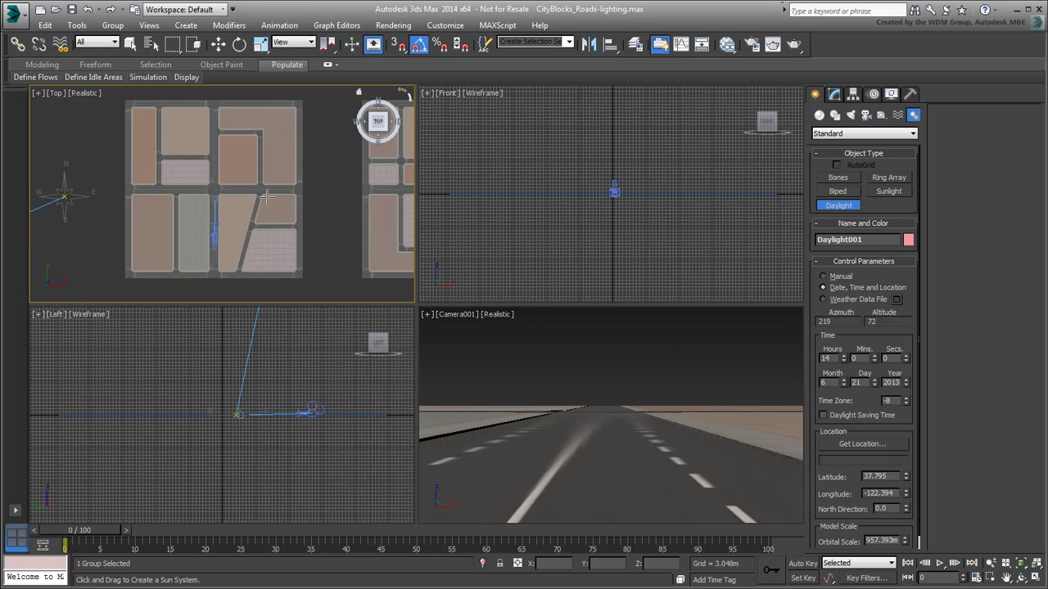
scroll(189, 180, down, 4)
scroll(230, 385, down, 5)
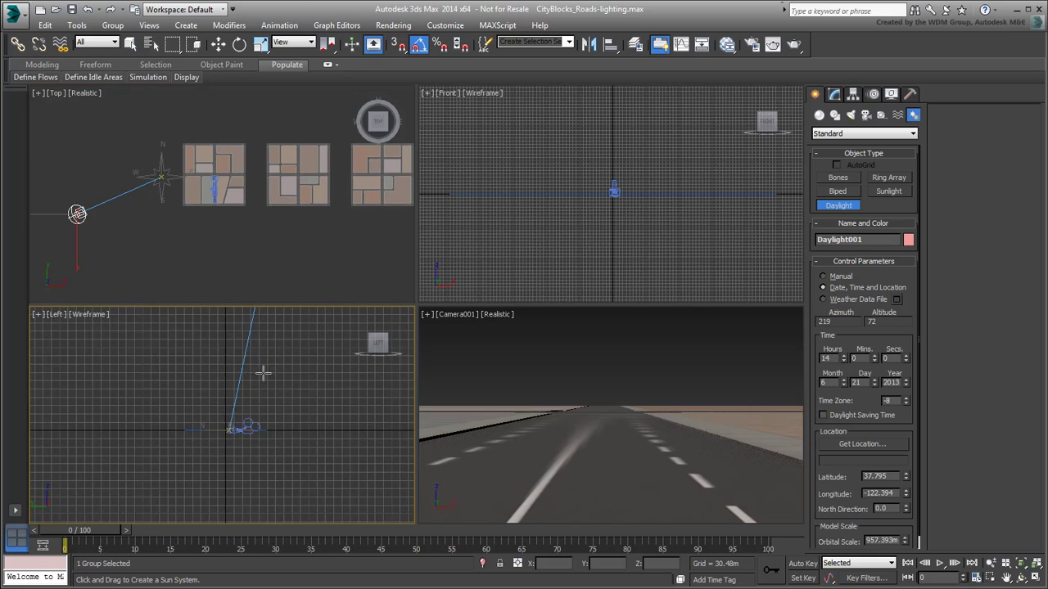
scroll(565, 215, down, 5)
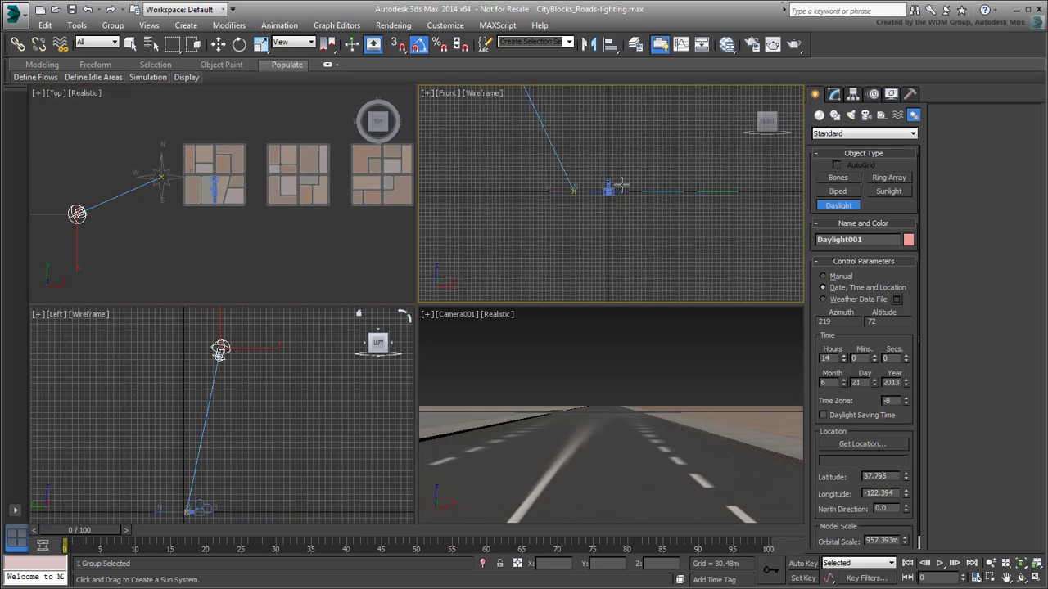
- Switch Daylight001 to mr Sun and mr Sky, and accept adding the mr Physical Sky map
click(622, 378)
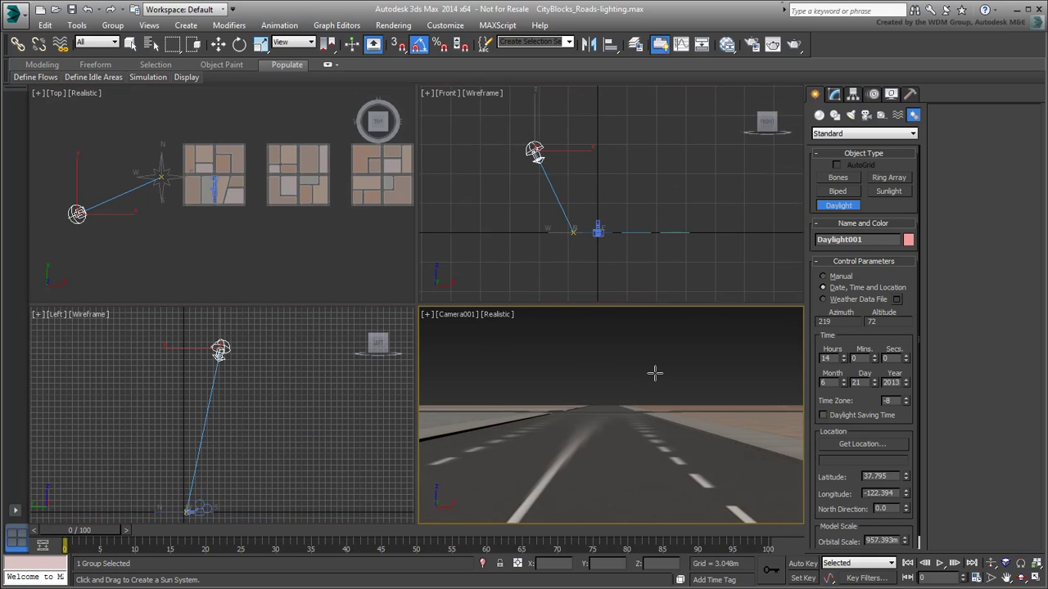
click(835, 95)
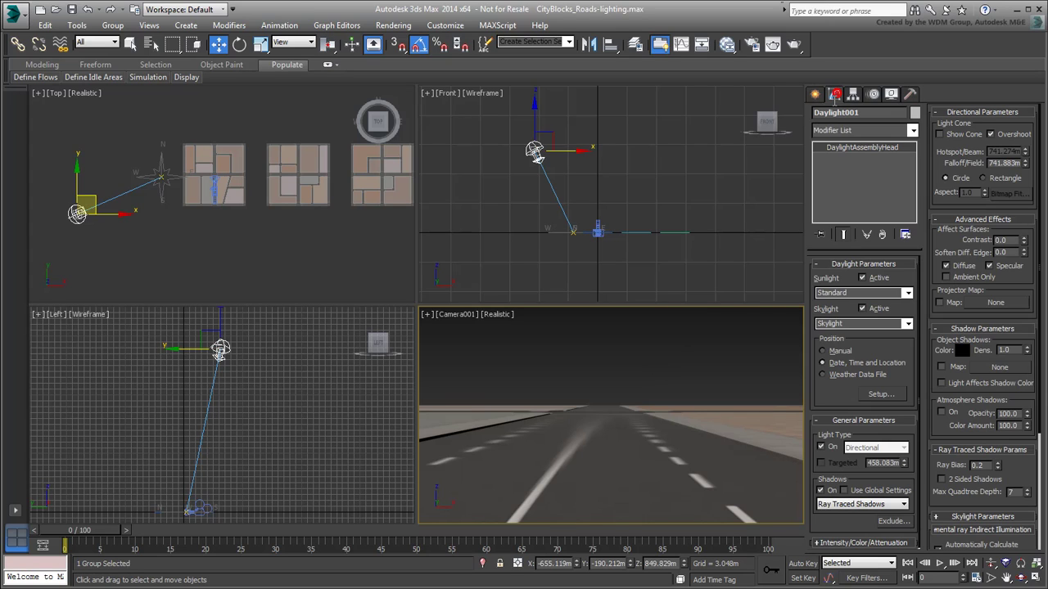
click(907, 293)
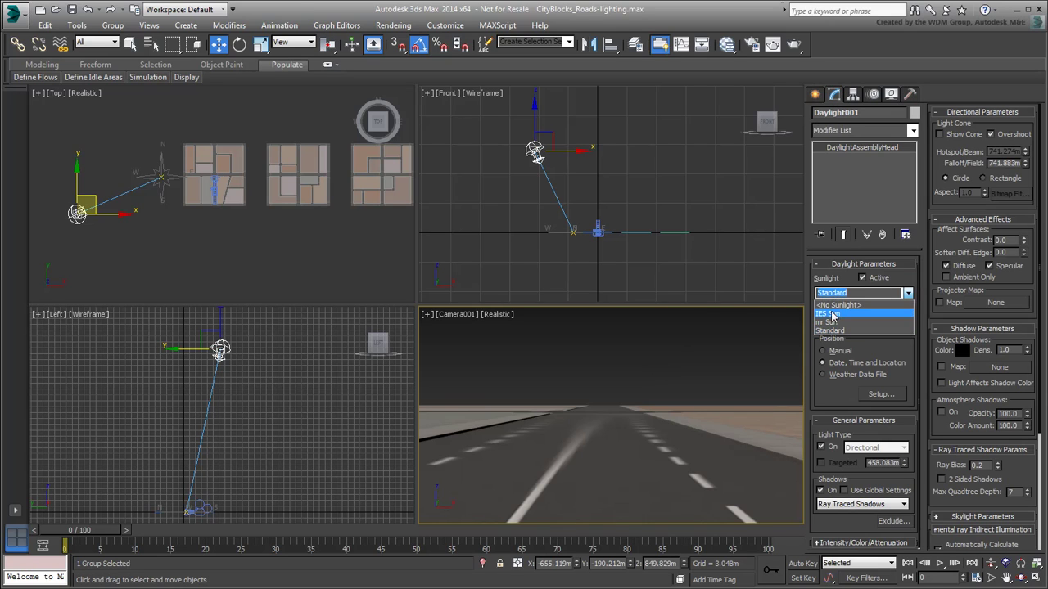
click(827, 321)
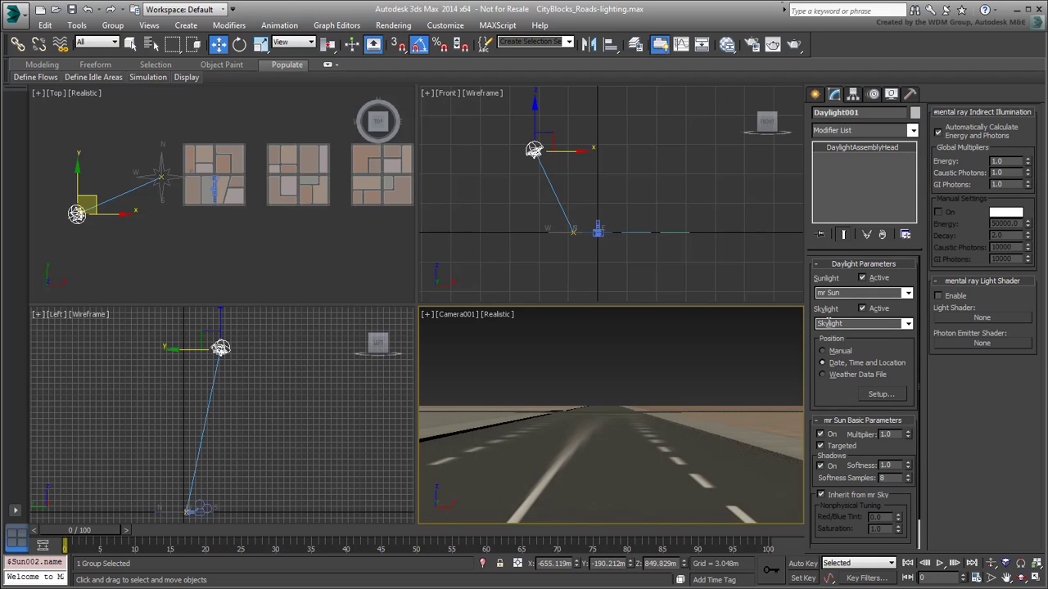
click(907, 324)
click(831, 353)
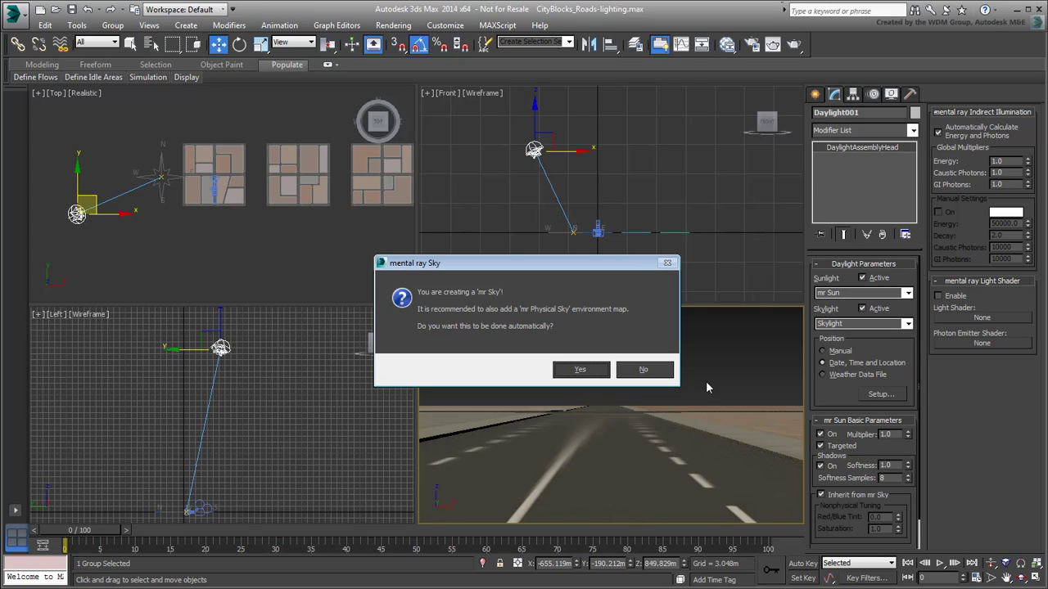
click(581, 371)
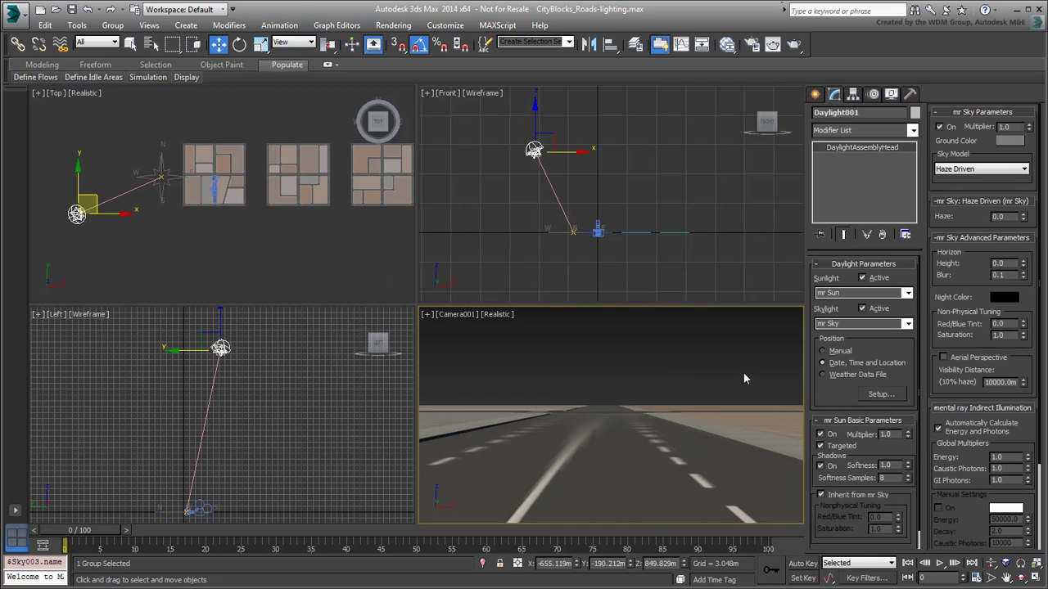
- Render Camera001 with the blue sky, then open Rendering > Environment and Effects
click(794, 44)
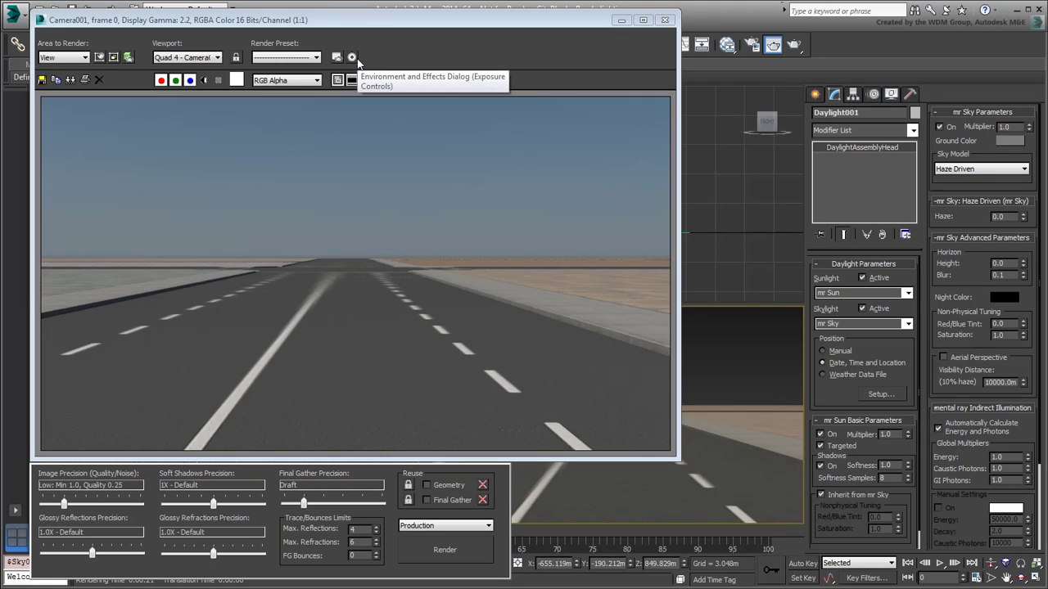
click(665, 20)
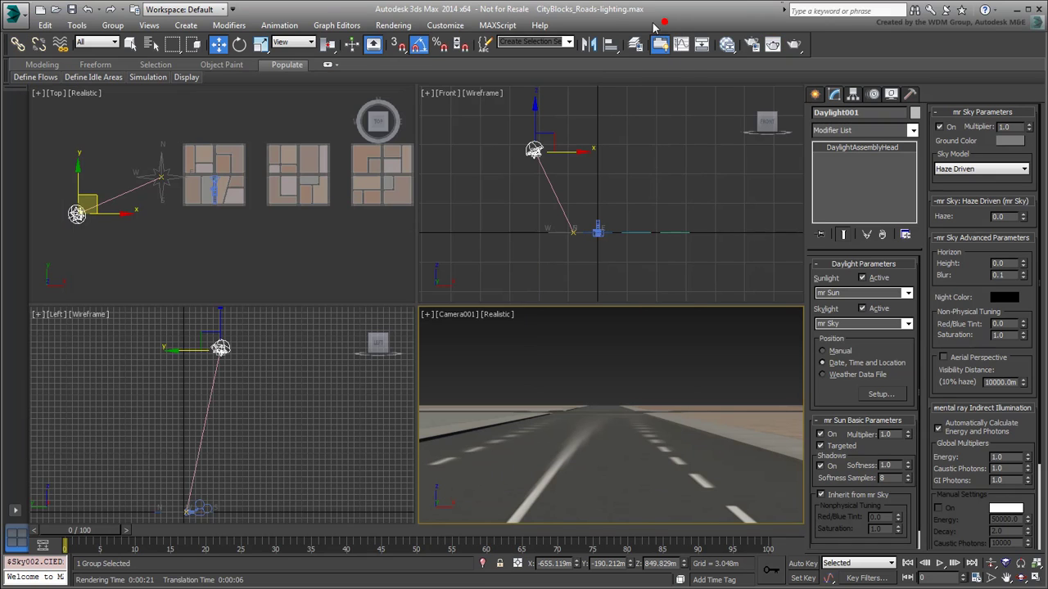
click(393, 25)
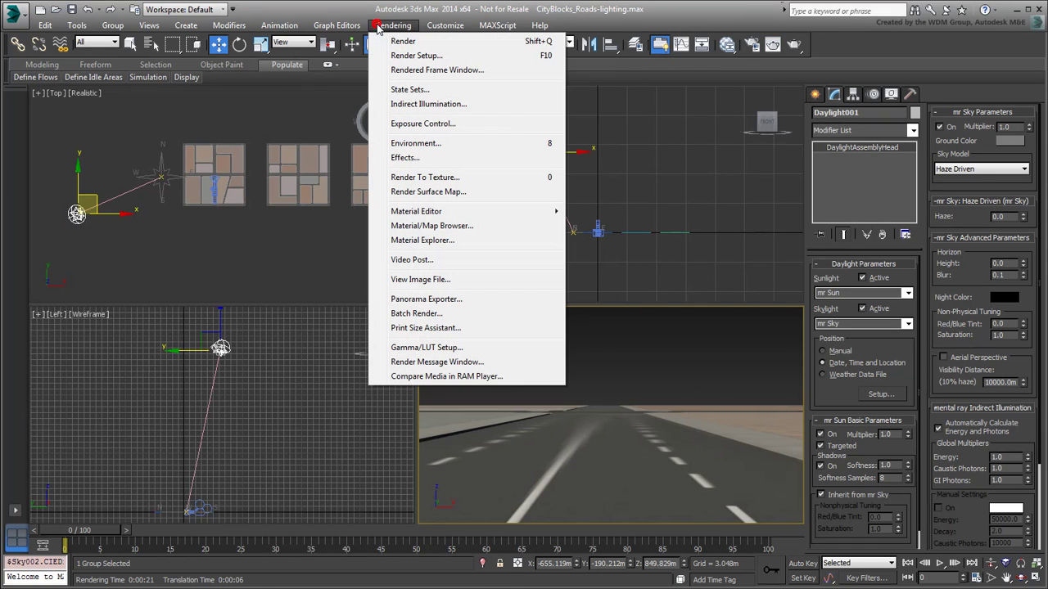
click(447, 144)
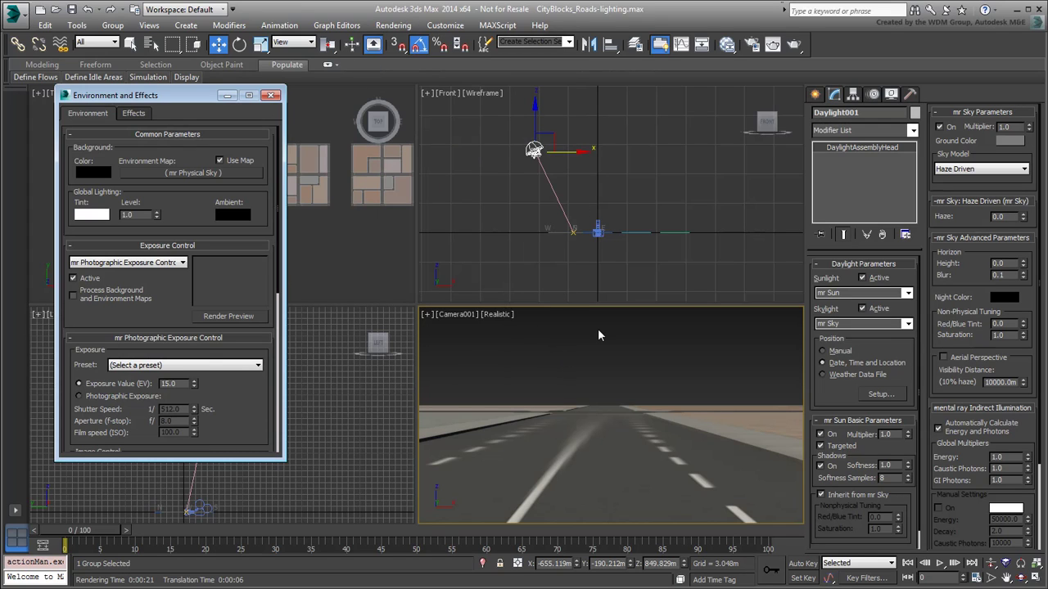
- In the Slate Material Editor's View1, delete the Map #1 and Material #25 nodes
click(727, 45)
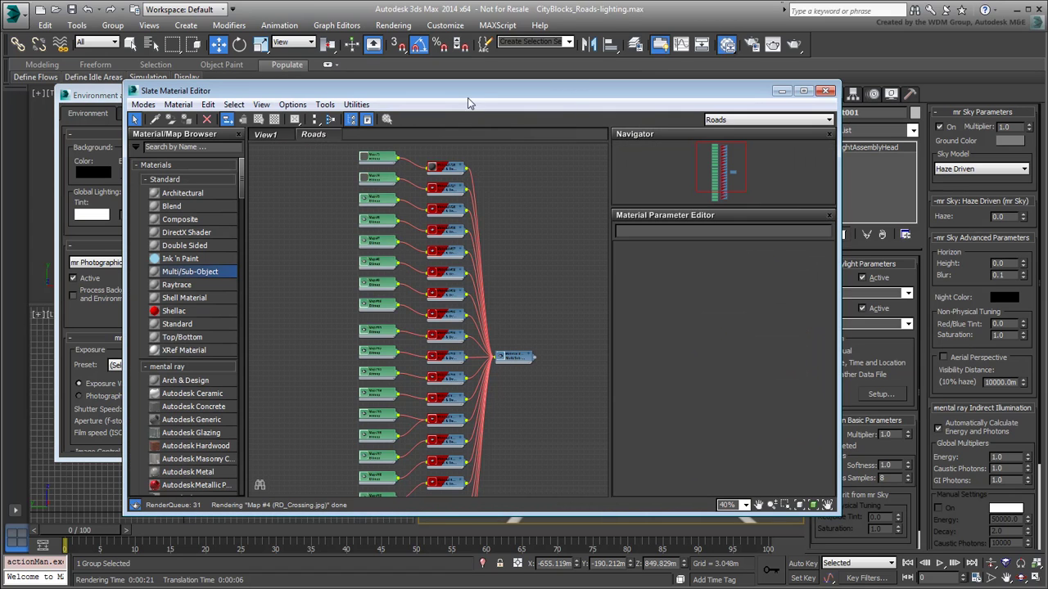
drag(469, 103, 638, 127)
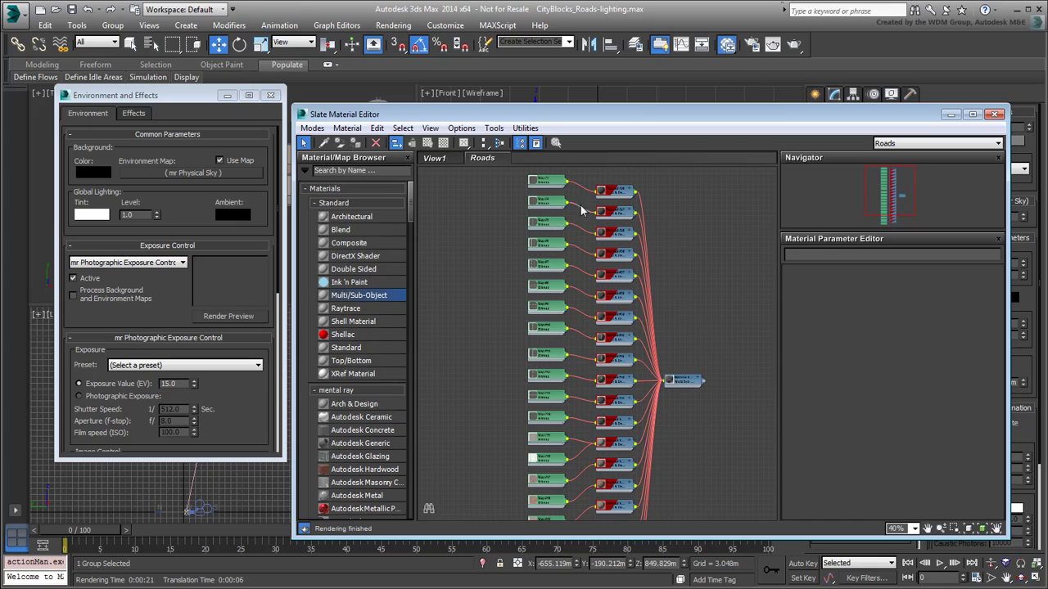
click(443, 159)
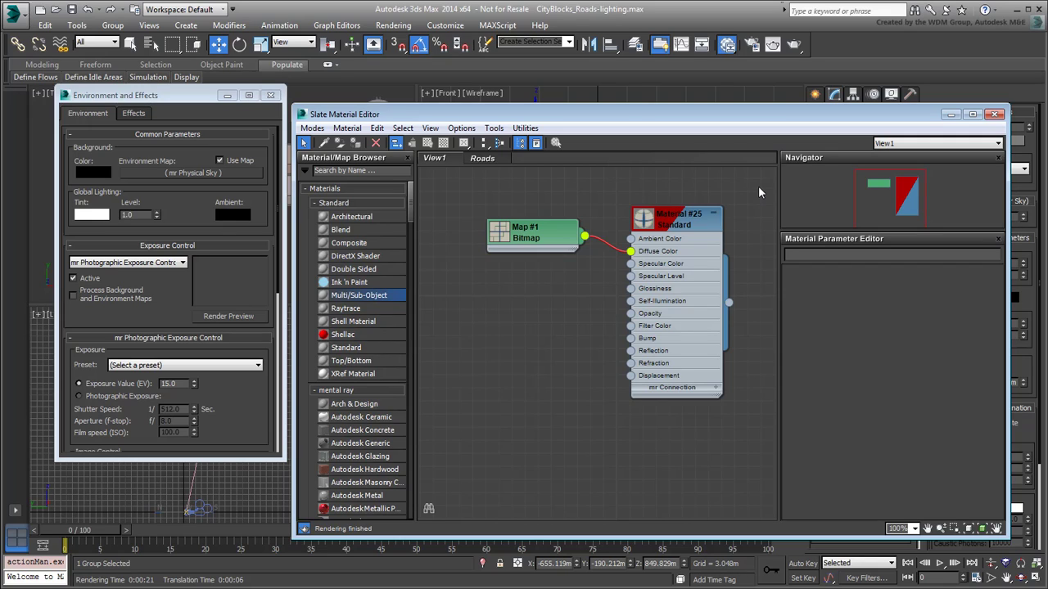
drag(759, 186, 454, 461)
key(Delete)
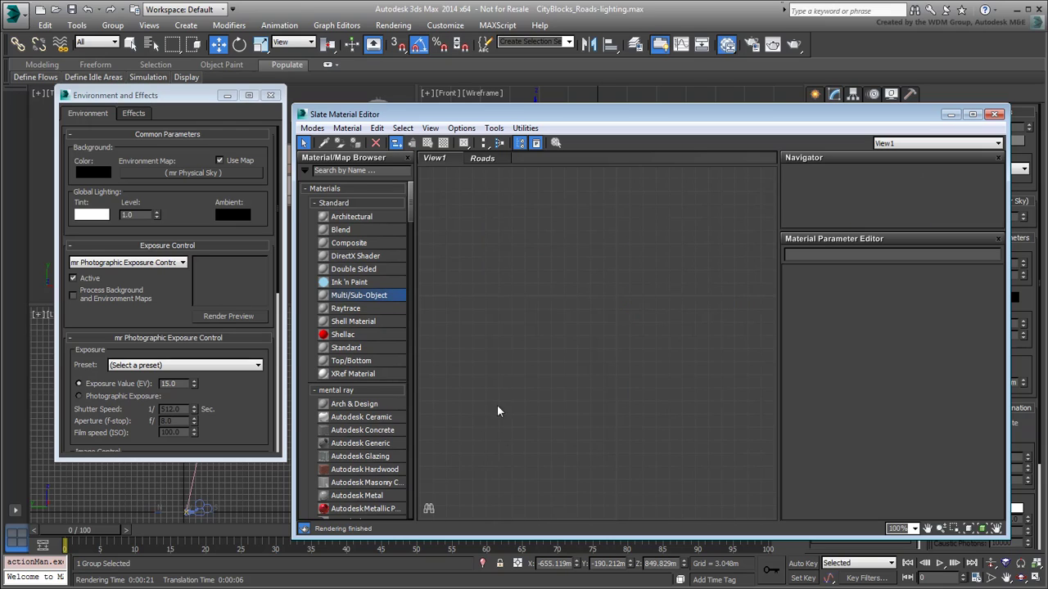
- Drag the mr Physical Sky environment map into View1 as instance Map #23
drag(184, 176, 606, 278)
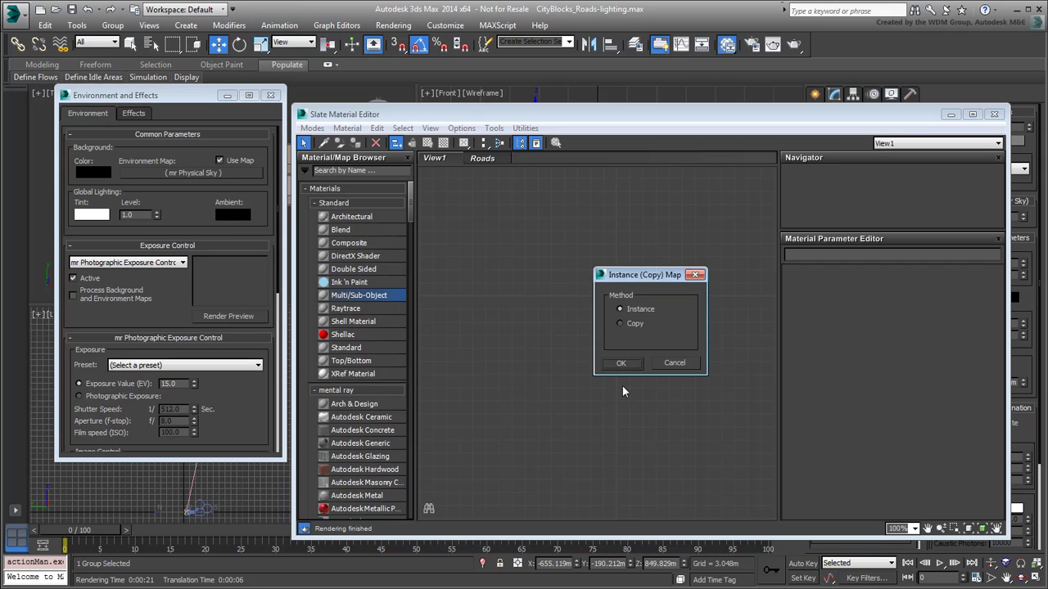
click(622, 363)
drag(595, 273, 661, 273)
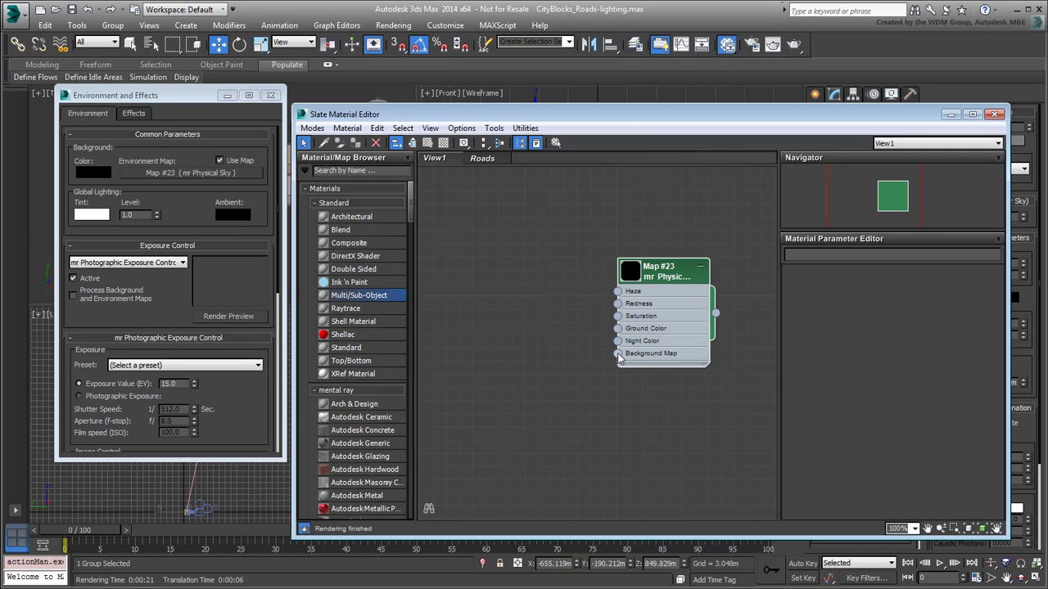
- Create a Bitmap from Map #23's Background Map socket and load clouds_360.jpg
drag(617, 353, 562, 357)
mouse_move(557, 321)
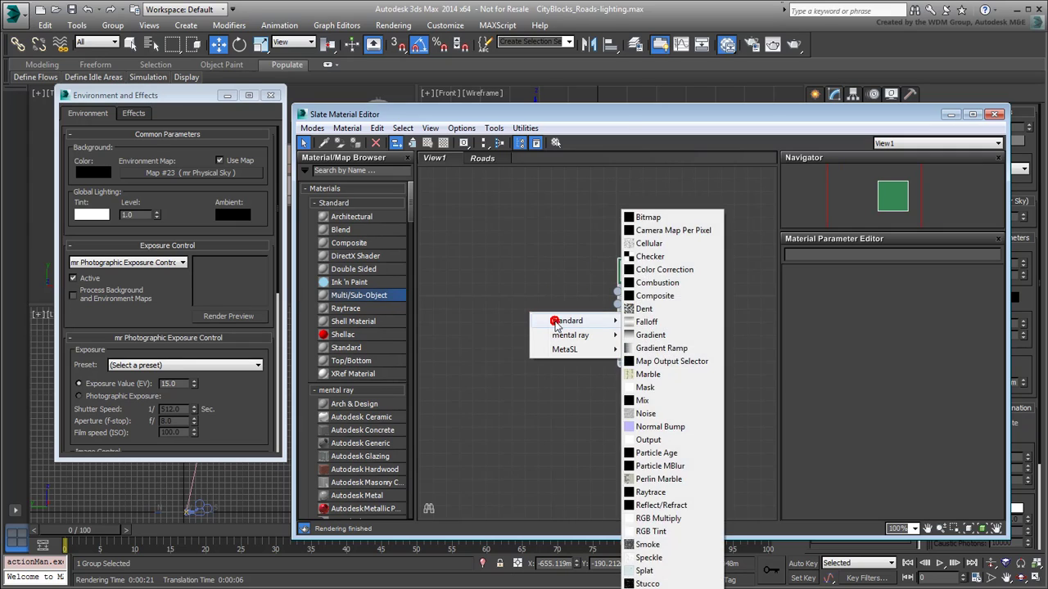
click(648, 217)
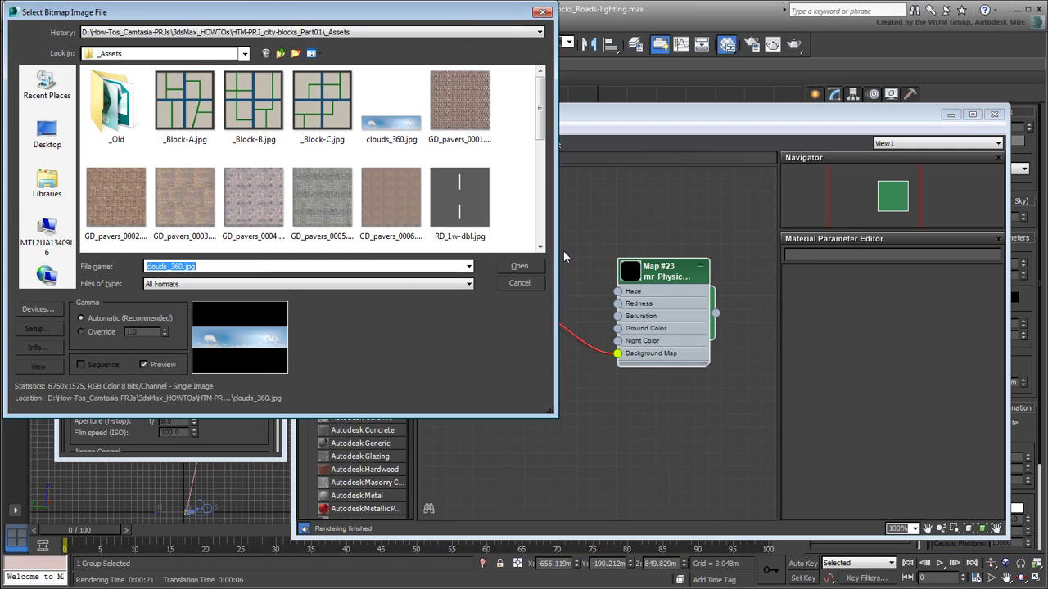
click(397, 144)
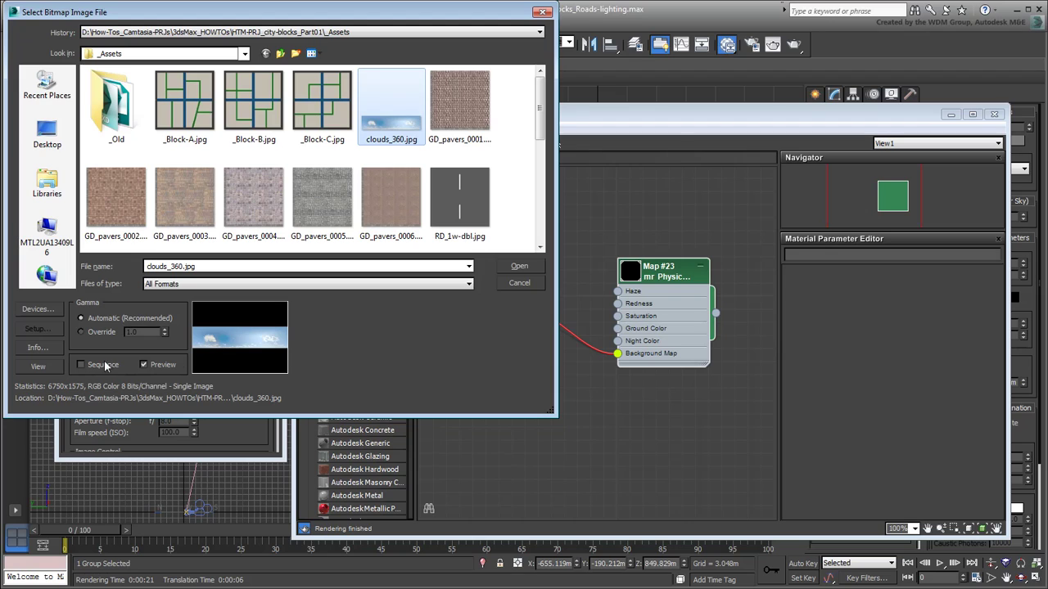
click(37, 368)
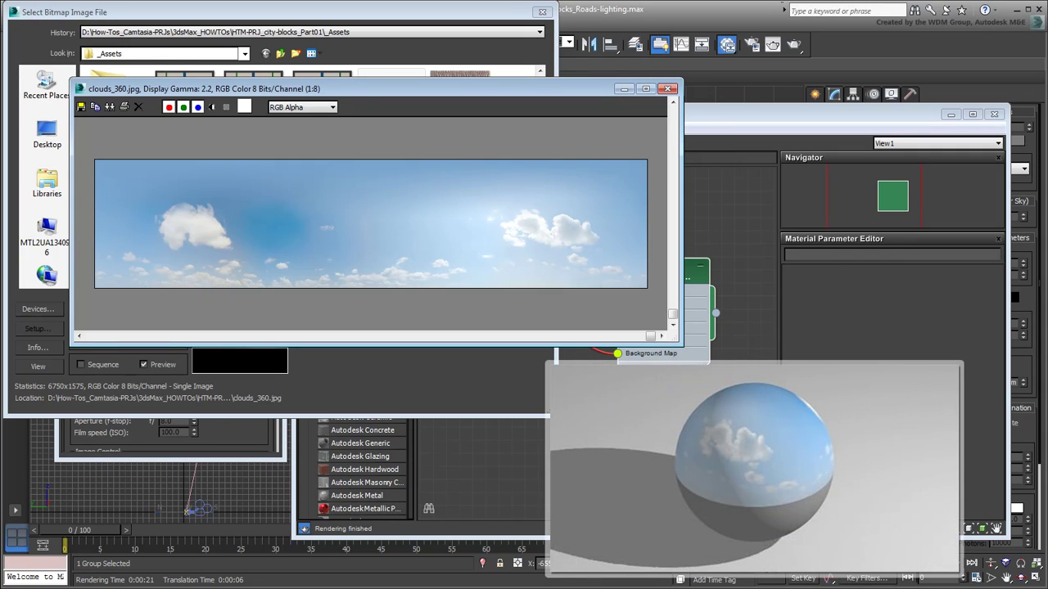
click(668, 89)
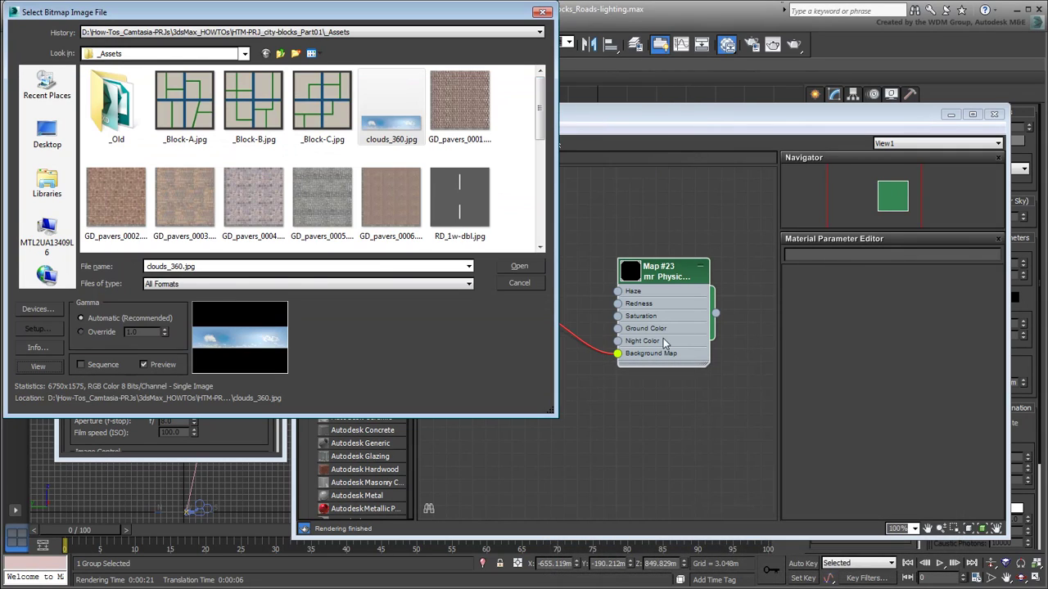
click(515, 266)
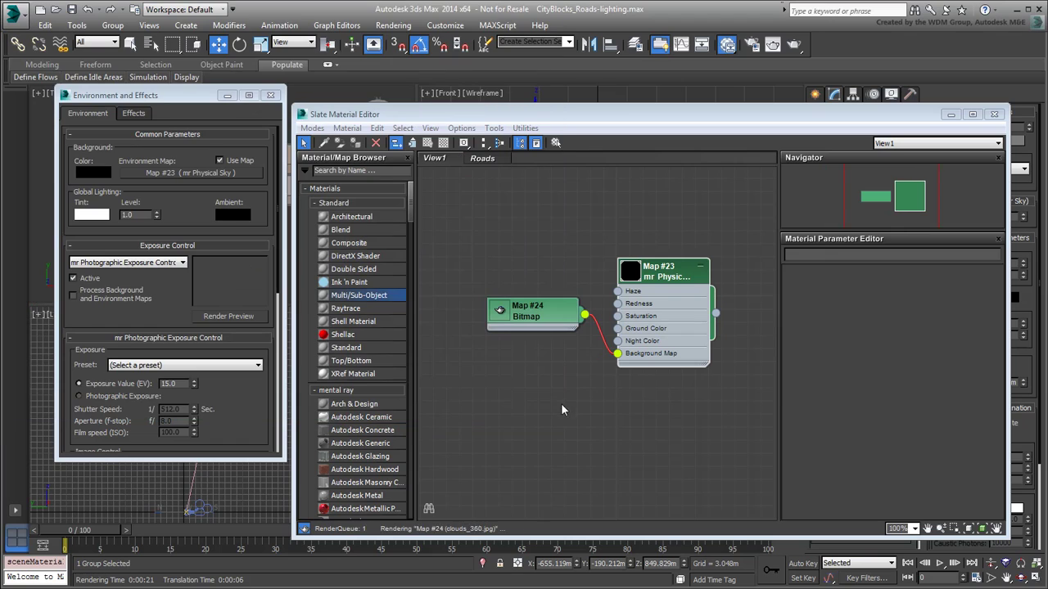
- Set the Map #24 bitmap to Environ with Spherical Environment mapping
drag(540, 317, 512, 328)
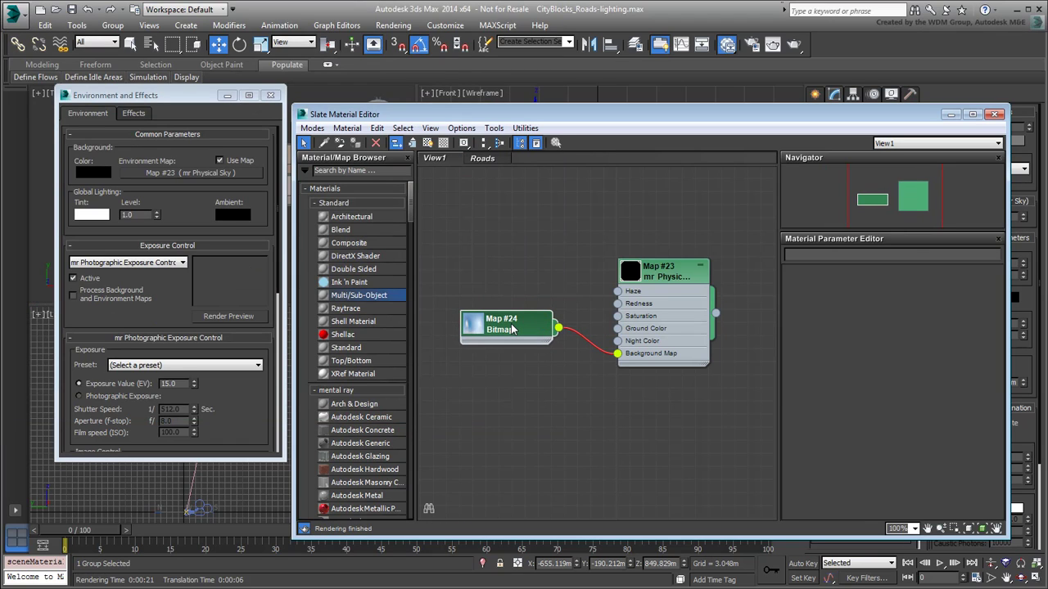
double_click(512, 329)
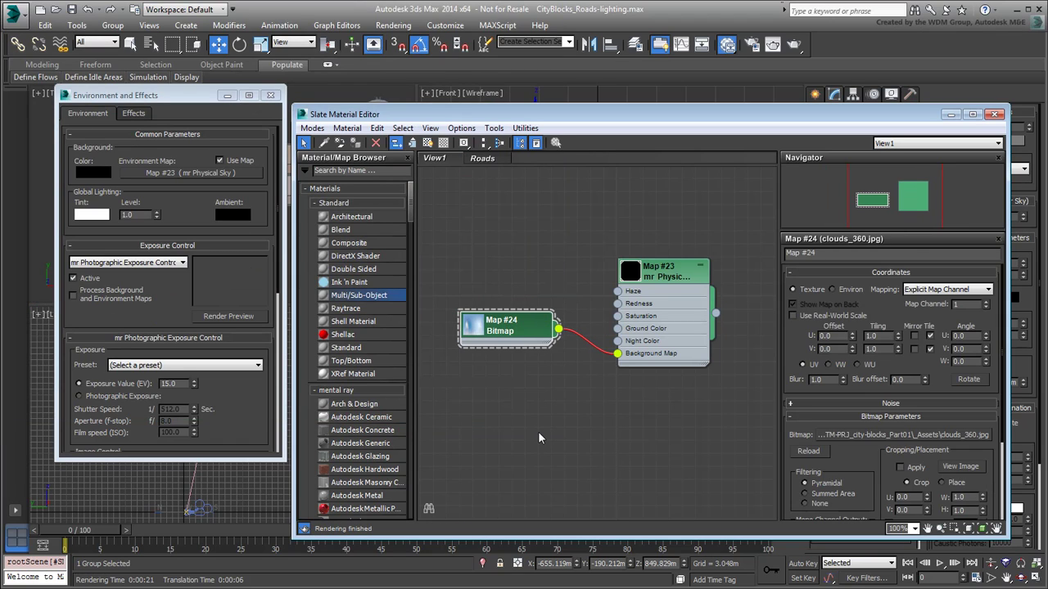
click(832, 290)
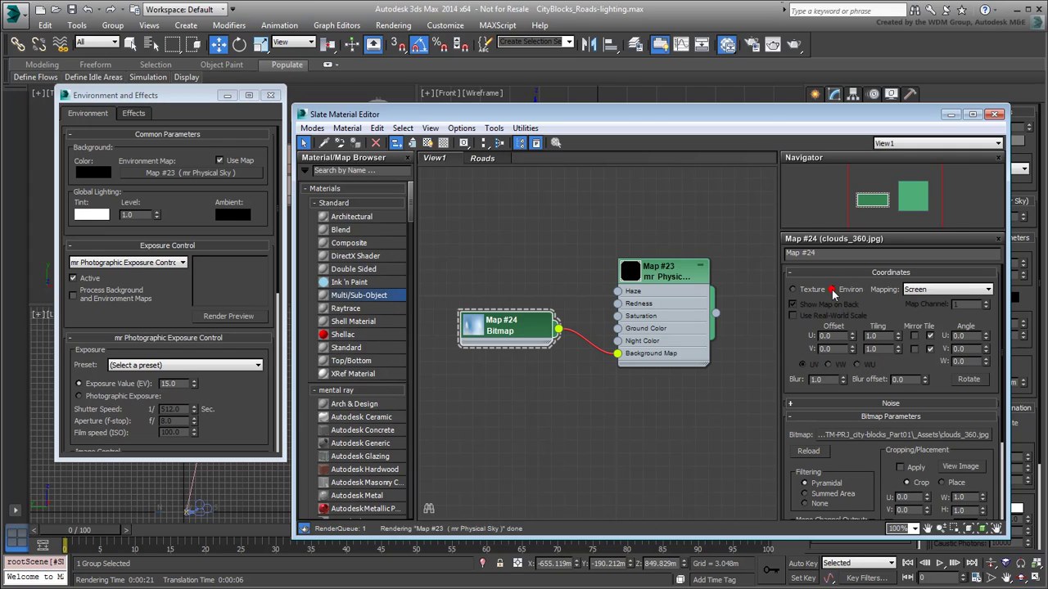
click(973, 292)
click(934, 299)
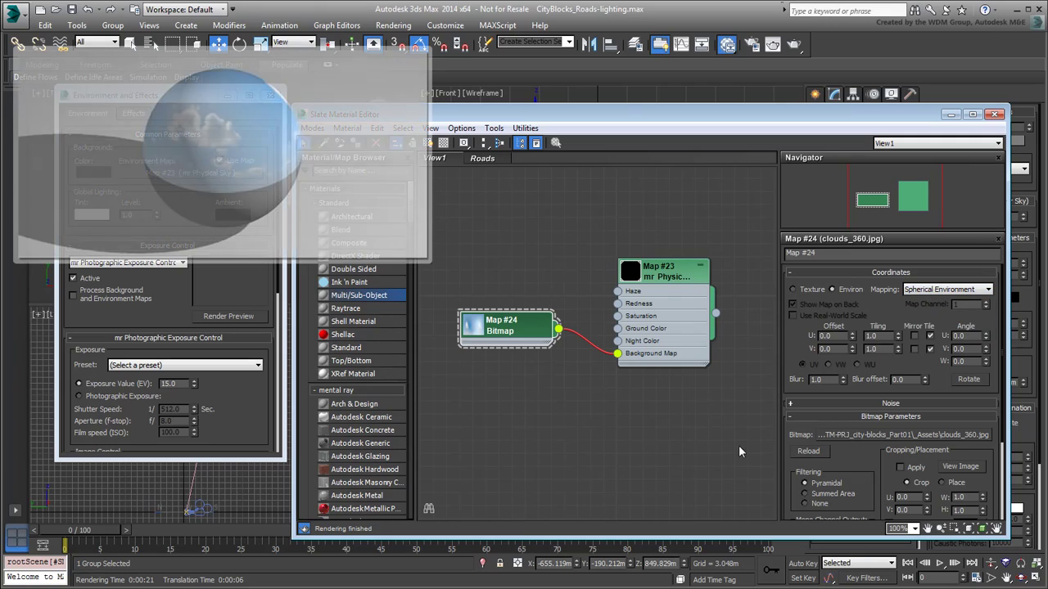
double_click(474, 326)
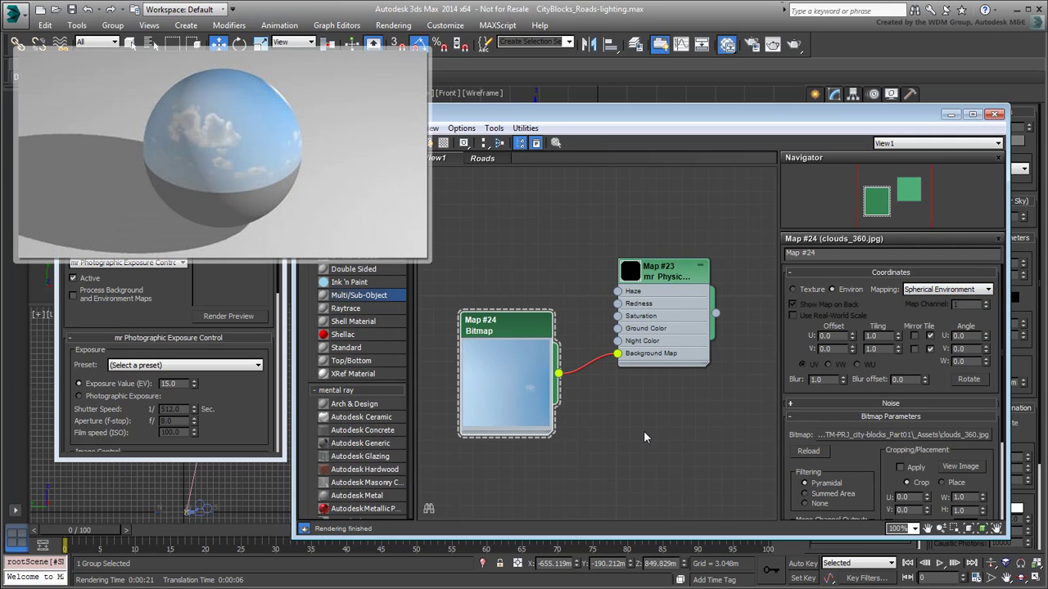
- Set the clouds bitmap's V tiling to 2.0 and V offset to 0.25, then render Camera001
double_click(880, 349)
text(2)
key(Return)
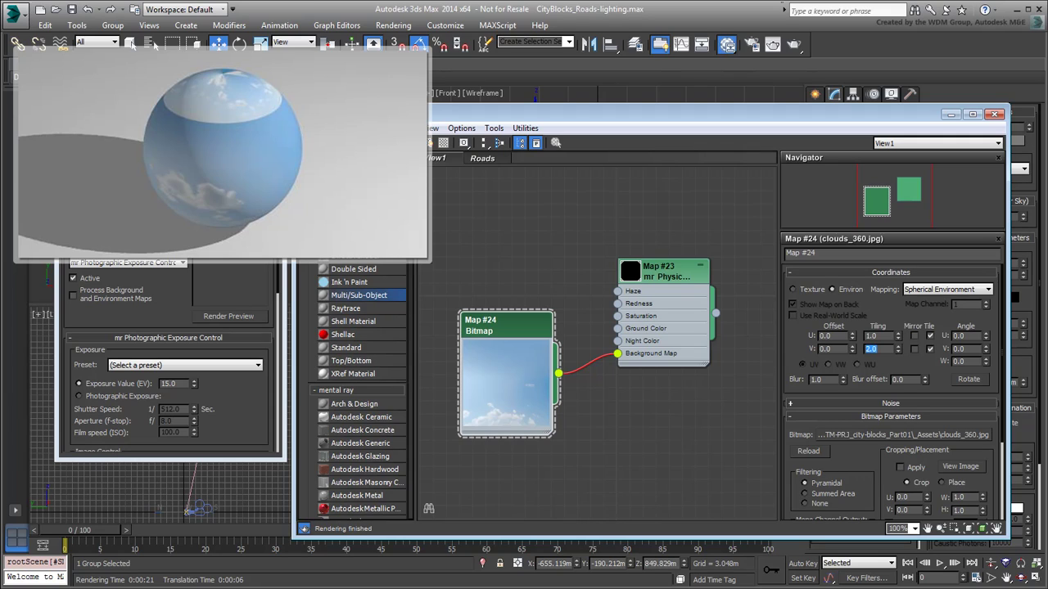
click(825, 349)
text(0.25)
key(Return)
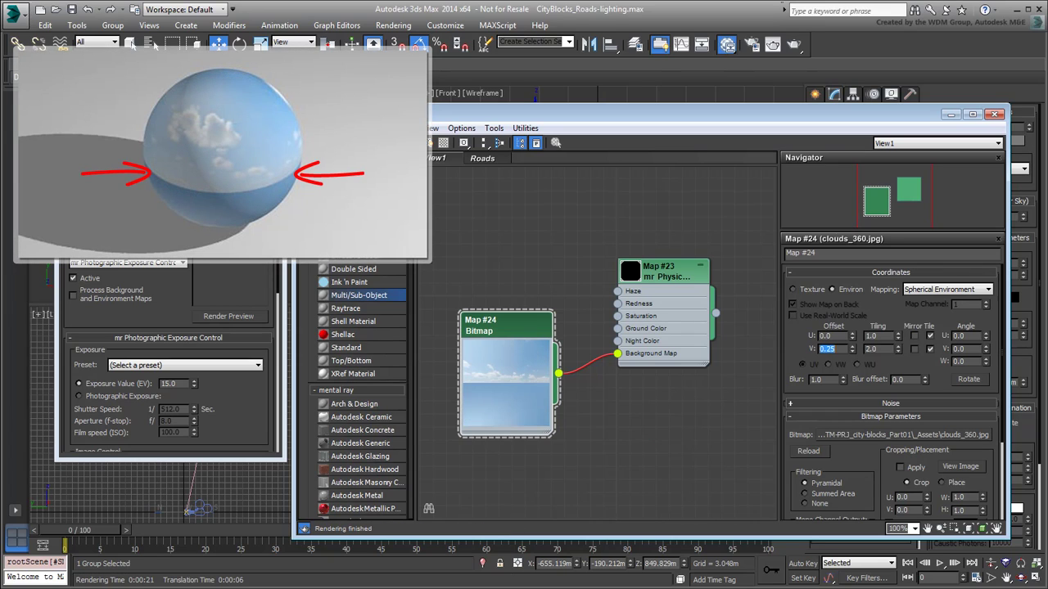
double_click(483, 384)
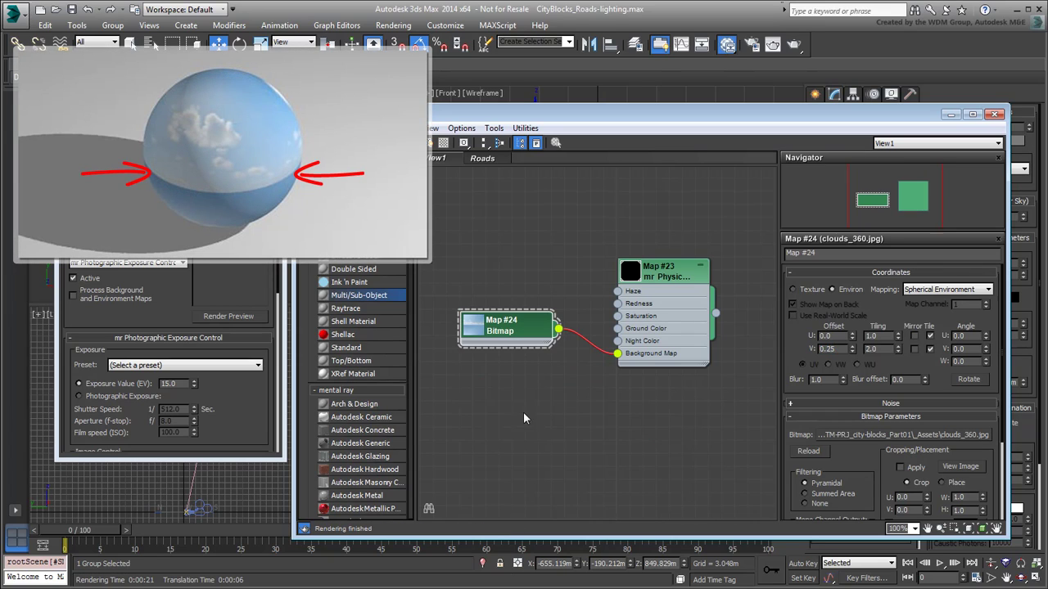
drag(653, 112, 653, 79)
click(792, 46)
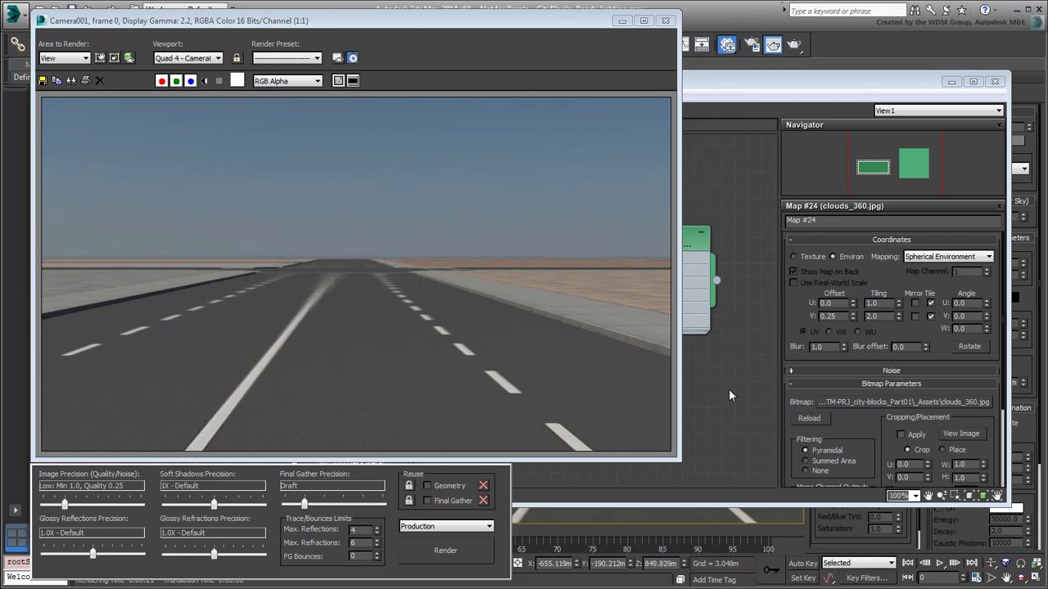
- Turn on Use Custom Background Map for Map #23 and render the cloudy road view
click(727, 388)
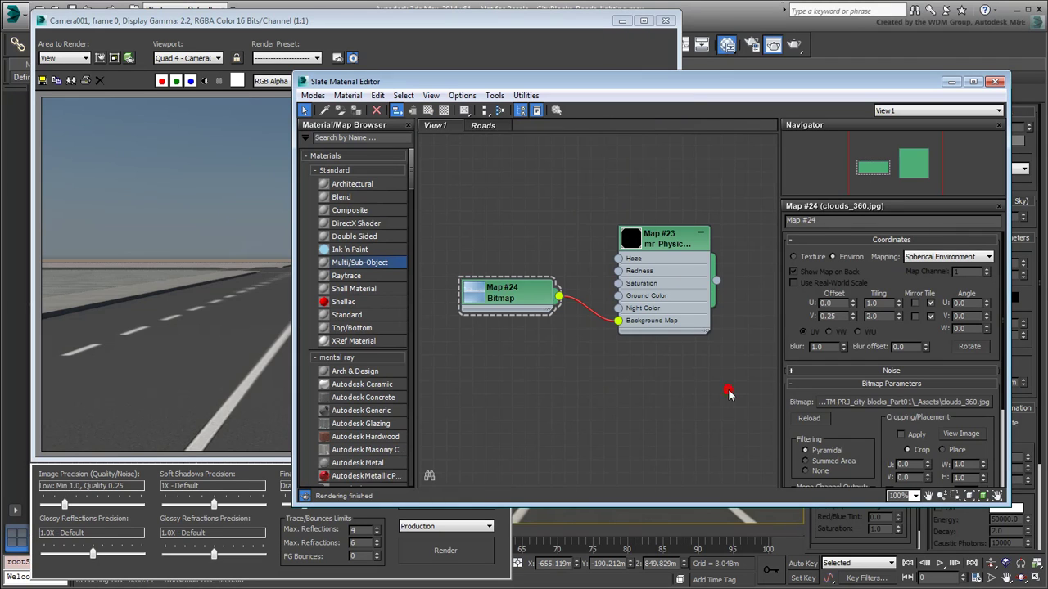
click(664, 243)
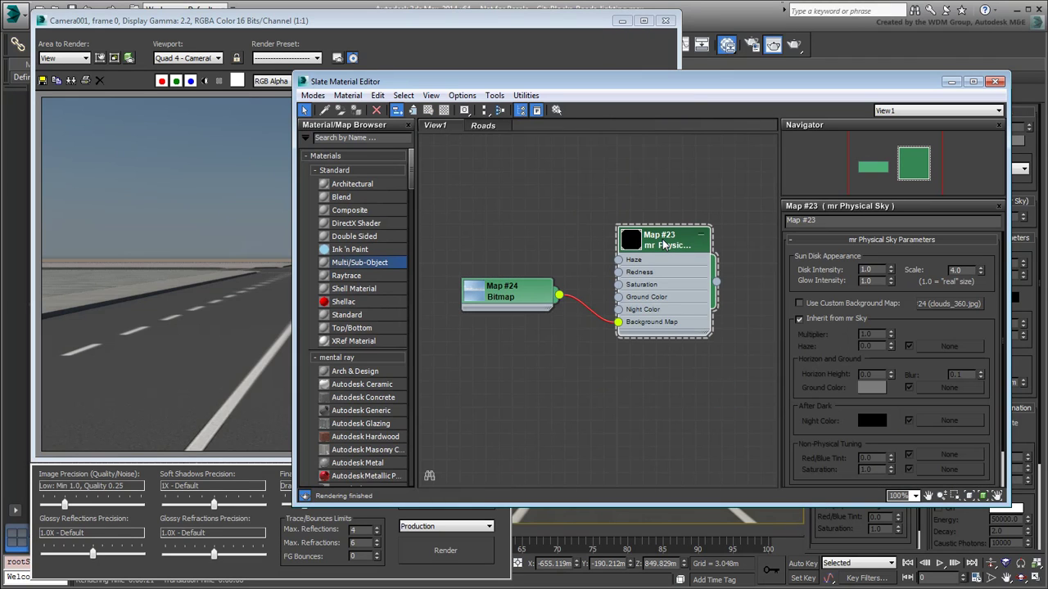
click(798, 303)
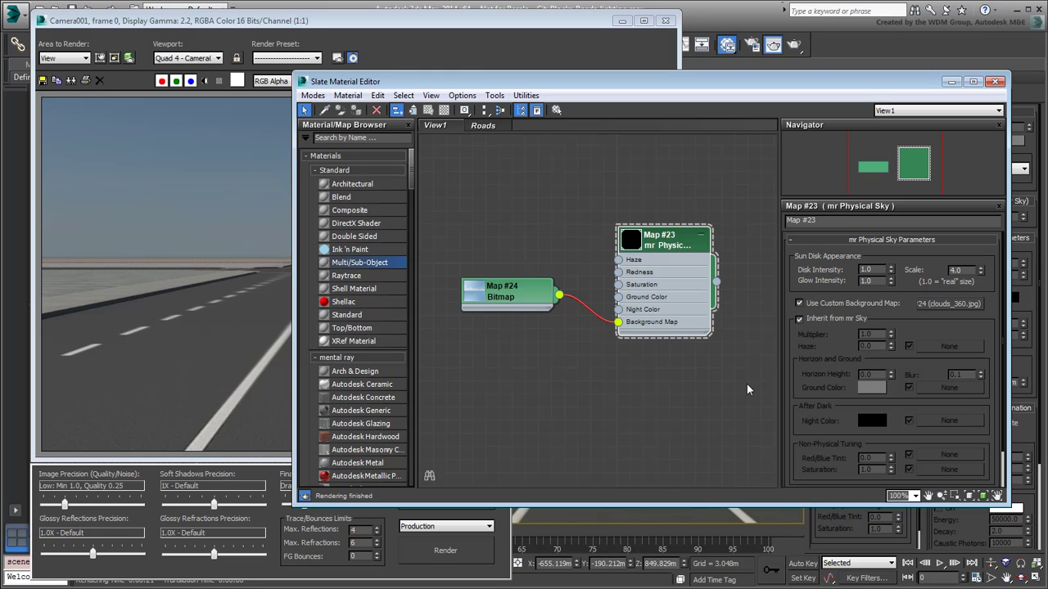
click(793, 45)
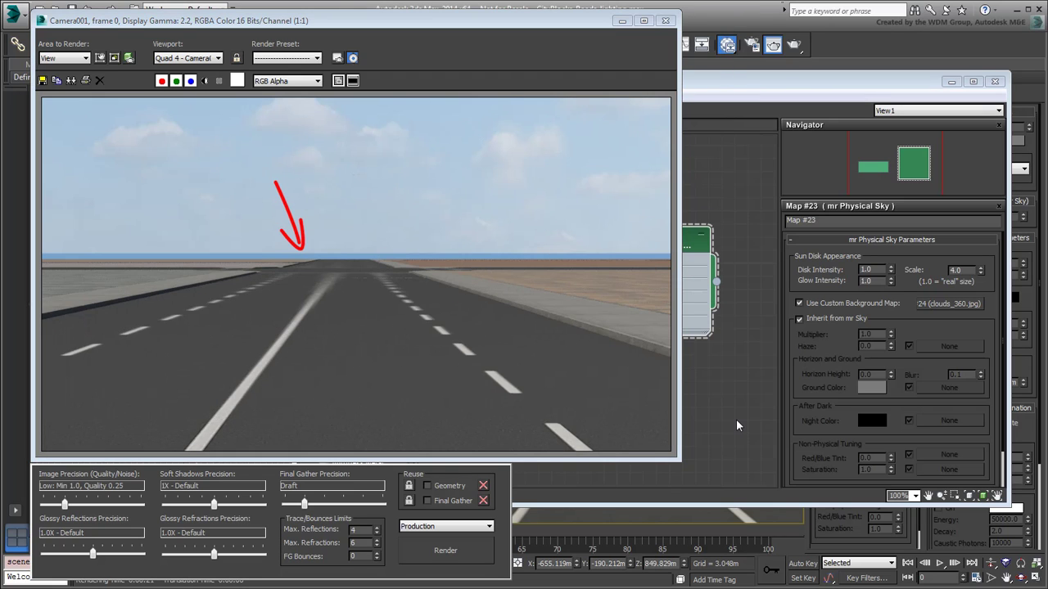
- Change Map #24's V tiling to 1.9 and V offset to 0.24, then re-render
click(736, 419)
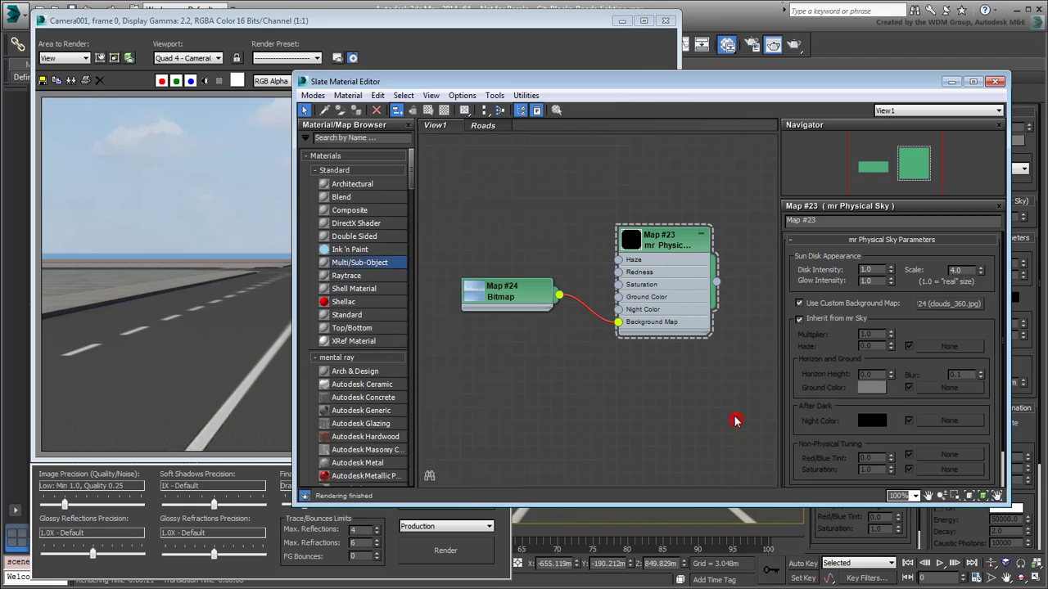
double_click(512, 296)
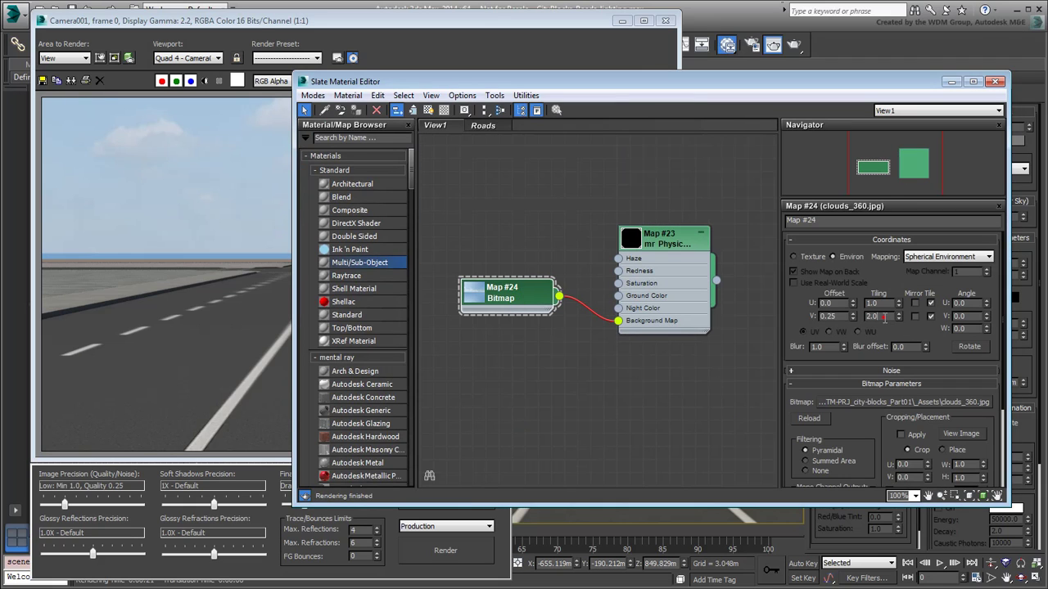
double_click(874, 316)
text(1.9)
key(Return)
double_click(828, 316)
text(0.24)
key(Return)
click(794, 45)
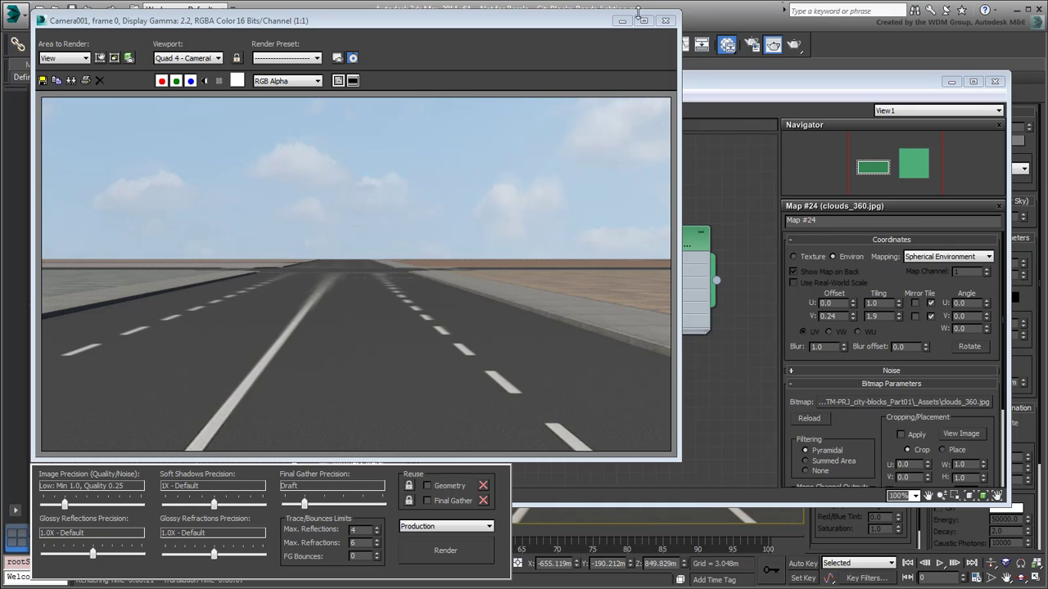
- Close the render, switch to the Roads view, and select the Map #3 RD_Inter.jpg bitmap node
click(666, 21)
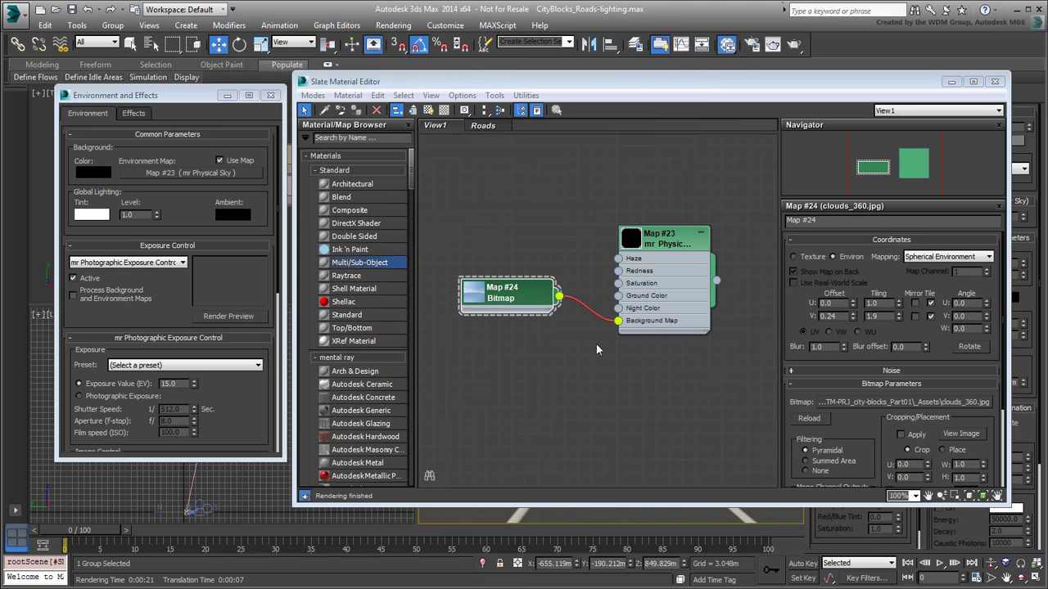
click(482, 125)
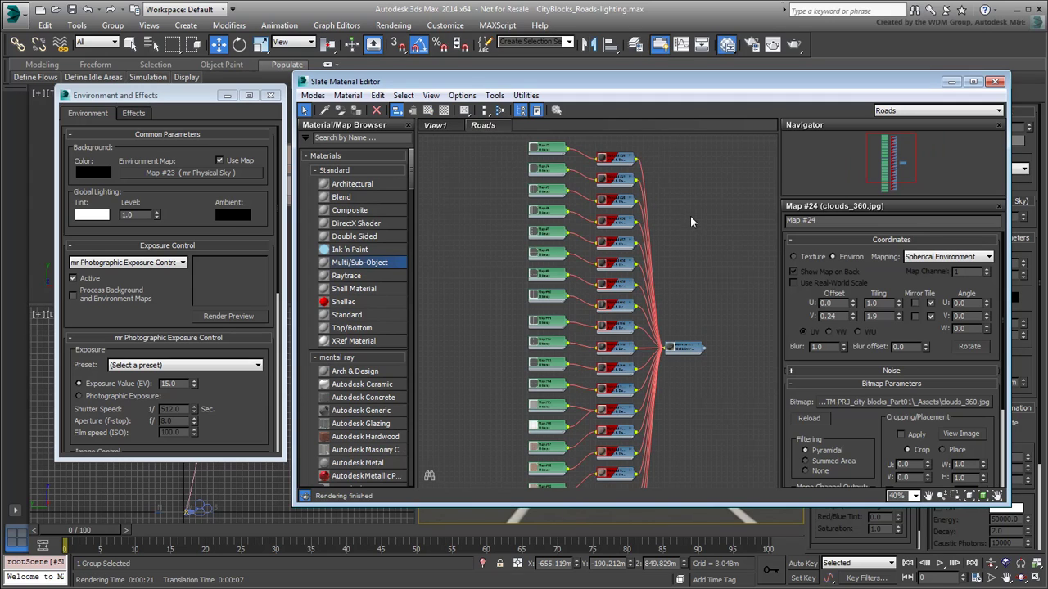
scroll(688, 215, up, 3)
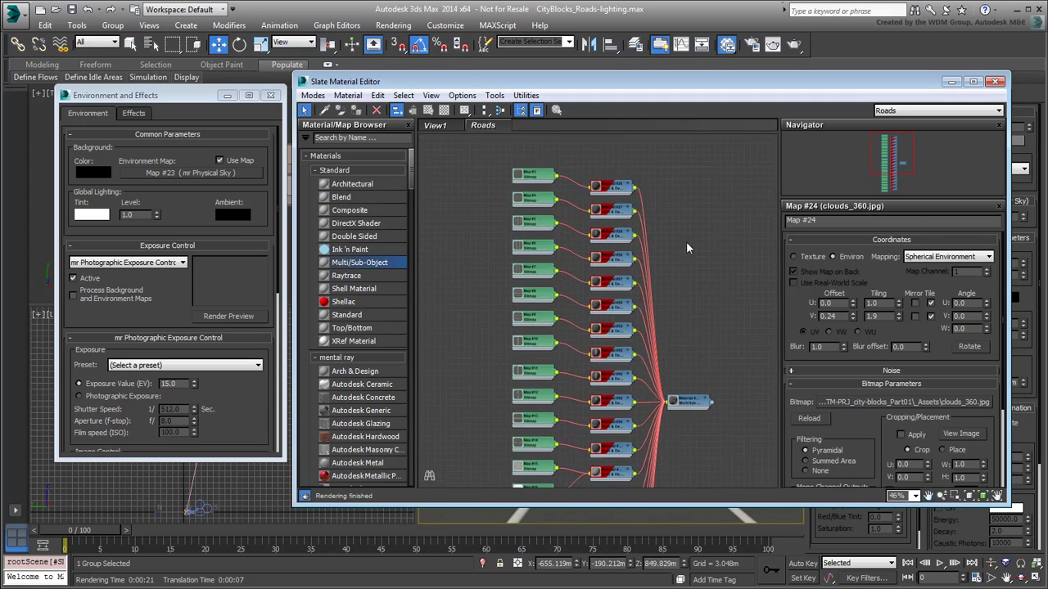
middle_drag(690, 235, 698, 231)
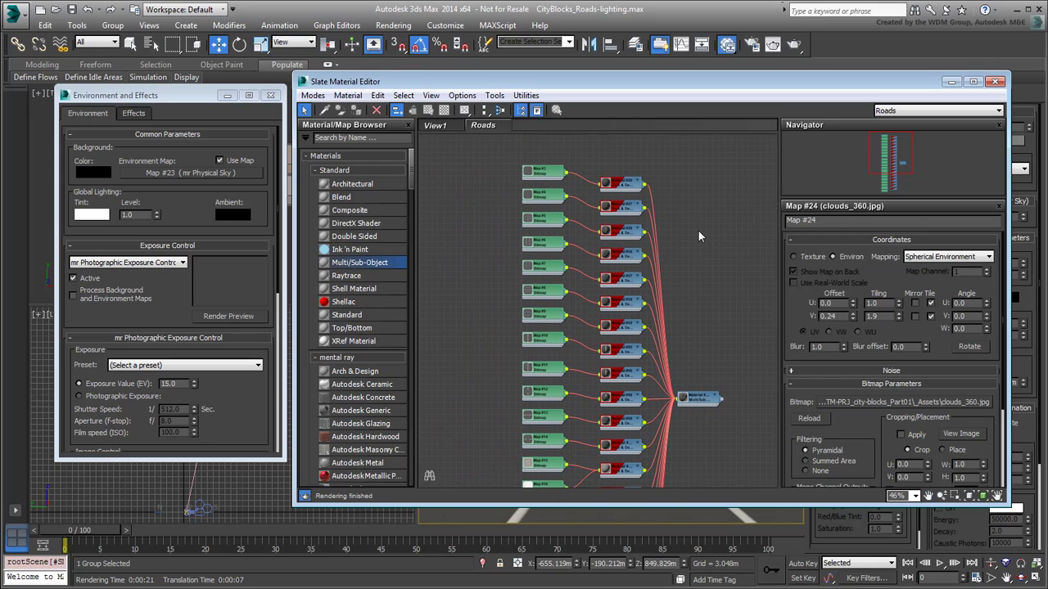
scroll(557, 277, up, 8)
middle_drag(581, 296, 658, 295)
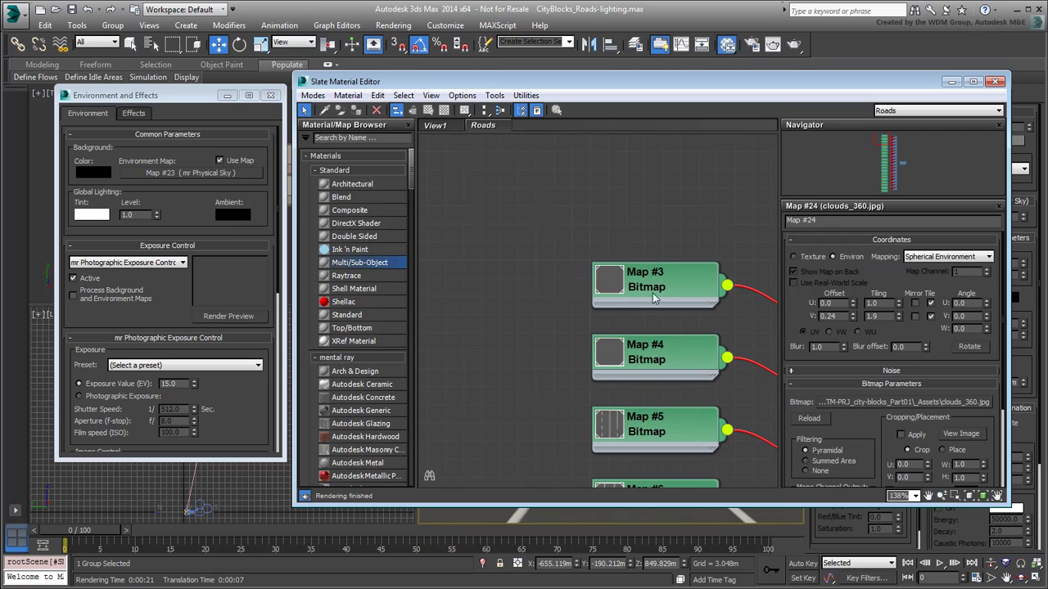
click(659, 289)
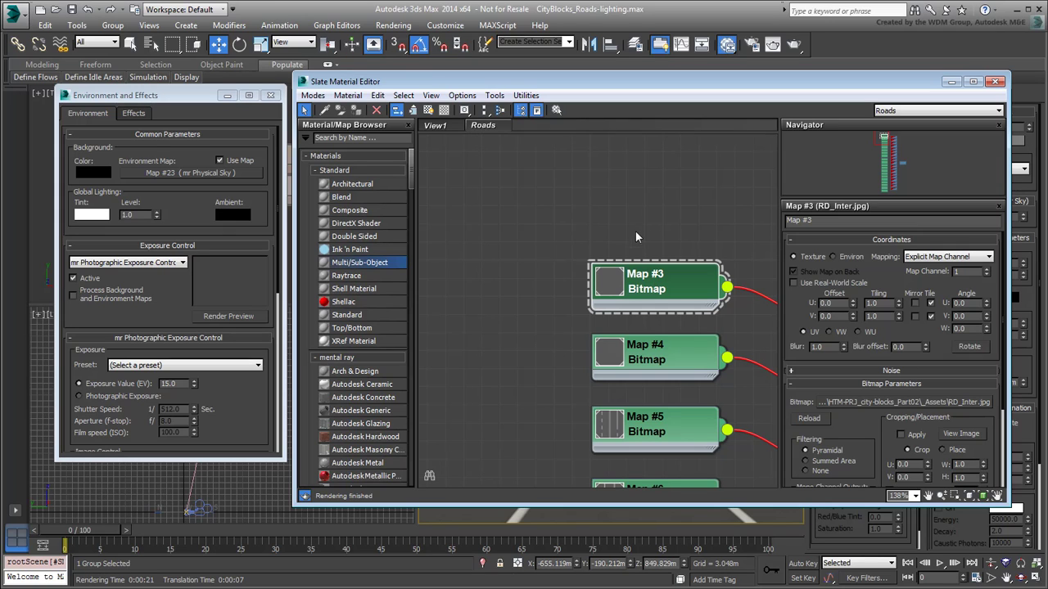
- Add a Bezier Float controller node and place it beside the road bitmaps
scroll(629, 221, down, 4)
middle_drag(625, 214, 659, 208)
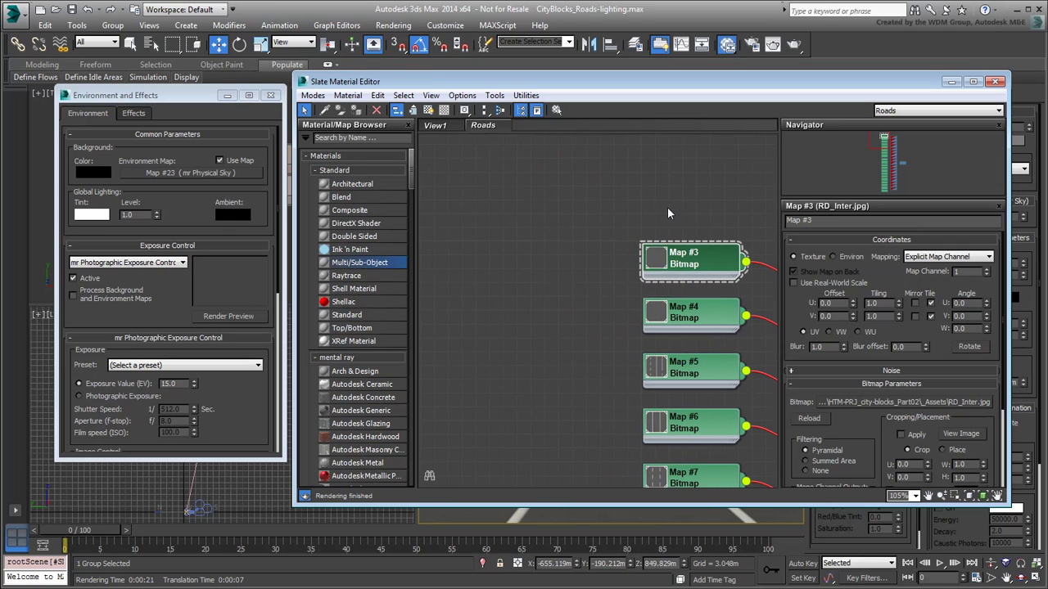
right_click(527, 226)
mouse_move(567, 262)
mouse_move(724, 264)
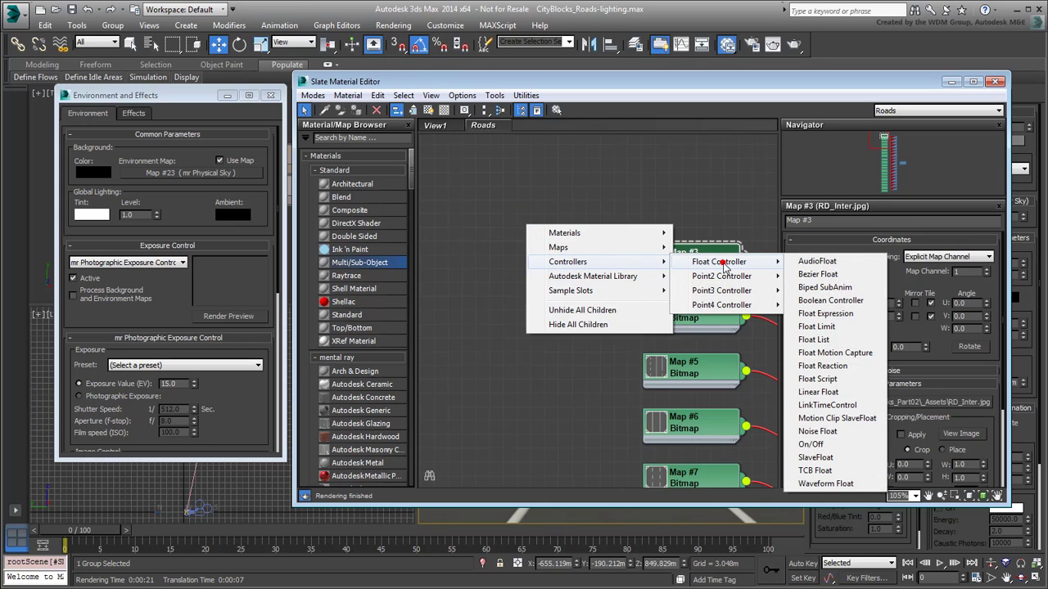
click(846, 280)
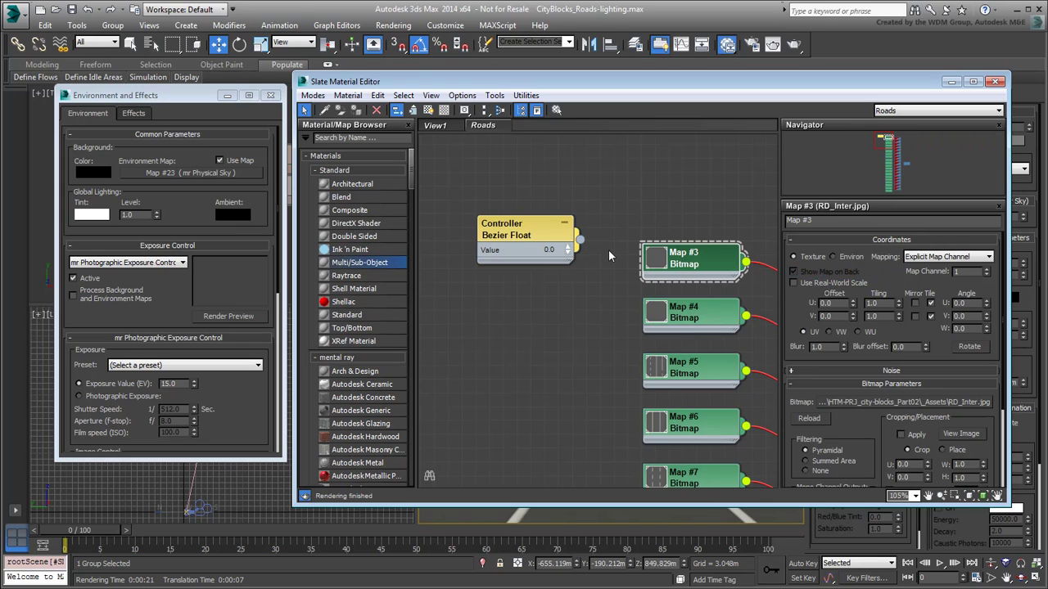
drag(545, 234, 515, 249)
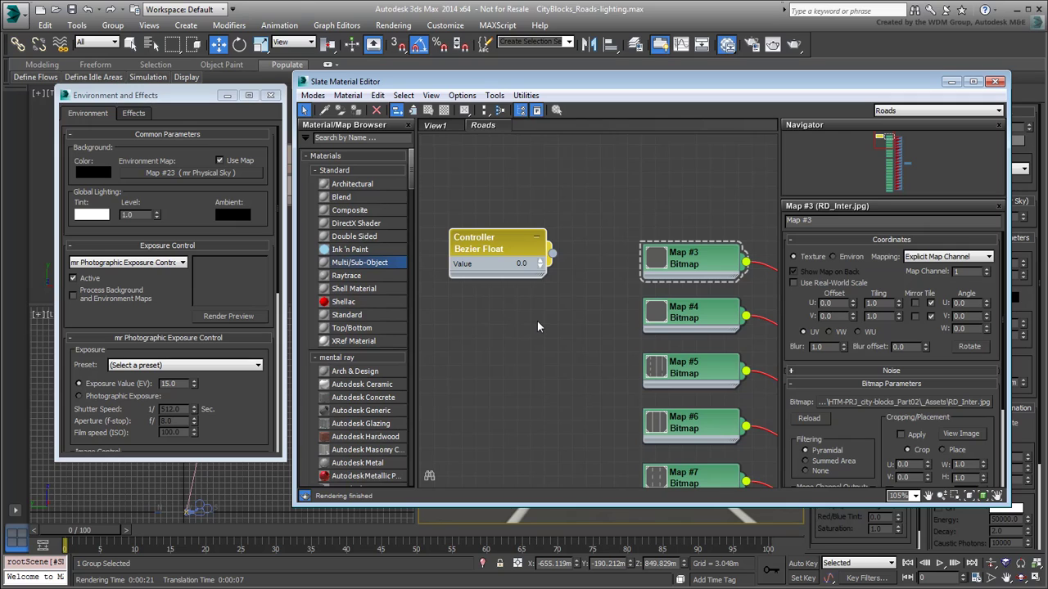
- Expose Map #3's Coordinates > Blur parameter as a slot via Show/Hide Slots
click(688, 260)
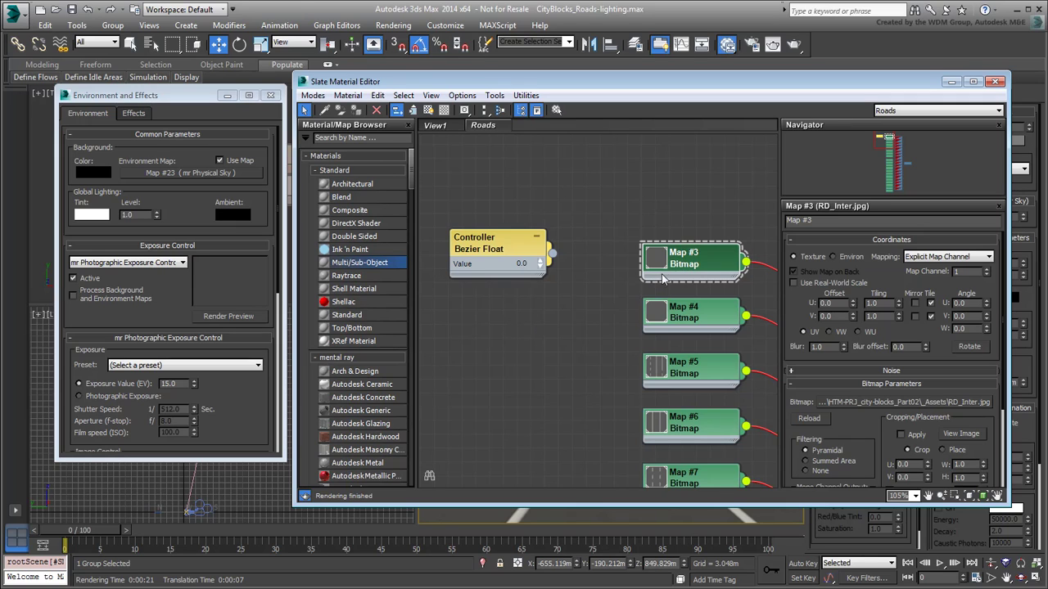
middle_drag(607, 313, 555, 242)
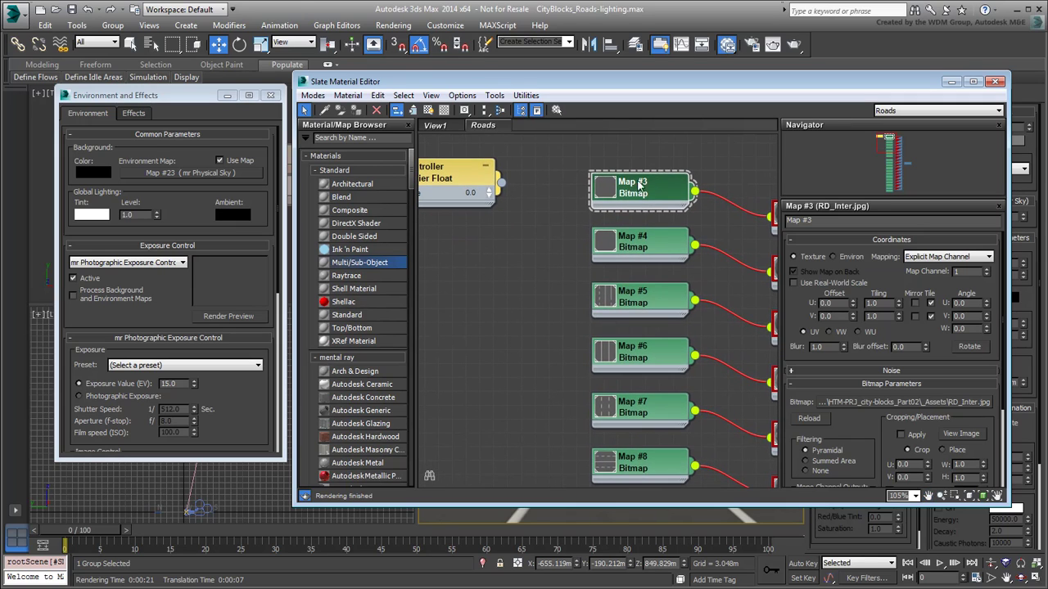
right_click(640, 183)
mouse_move(689, 404)
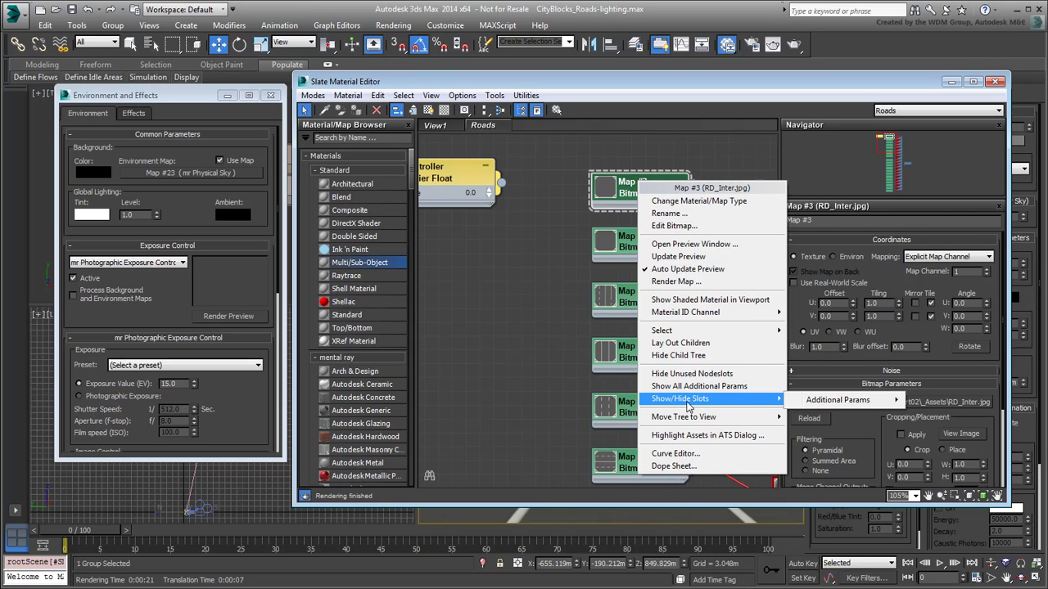
mouse_move(827, 401)
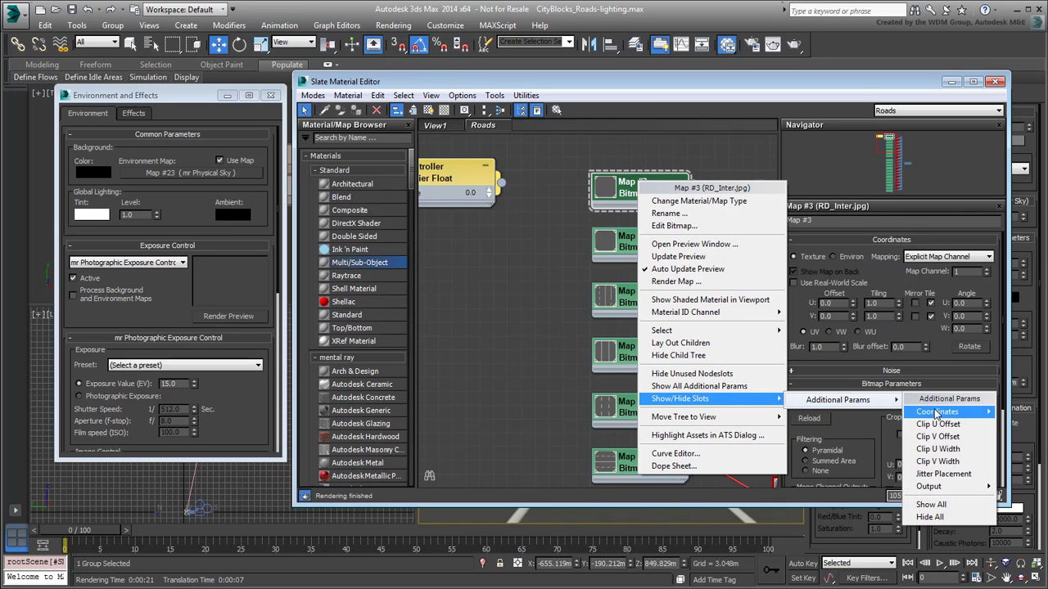
mouse_move(933, 412)
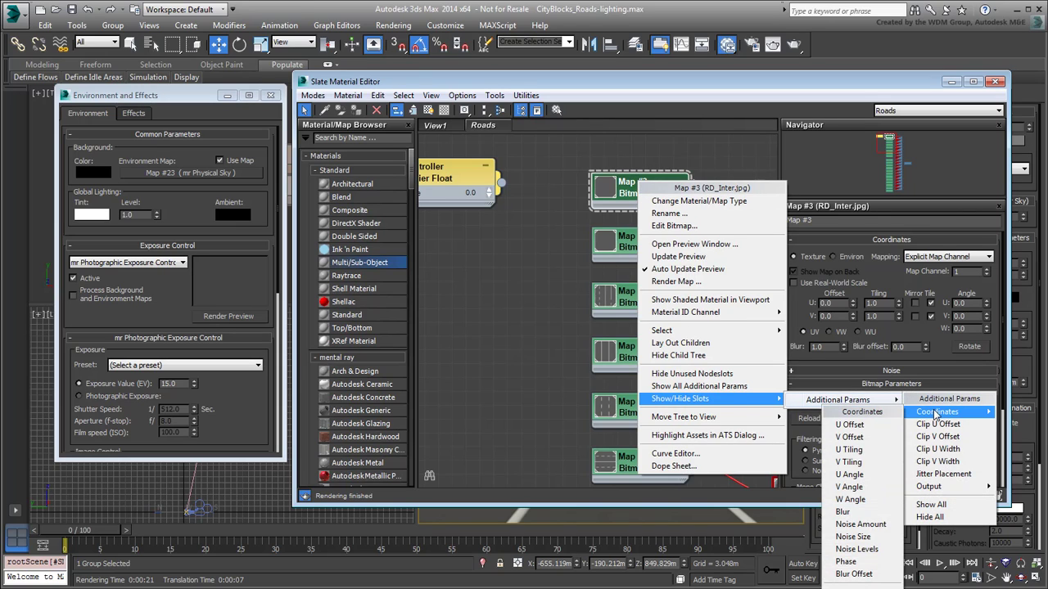
click(852, 513)
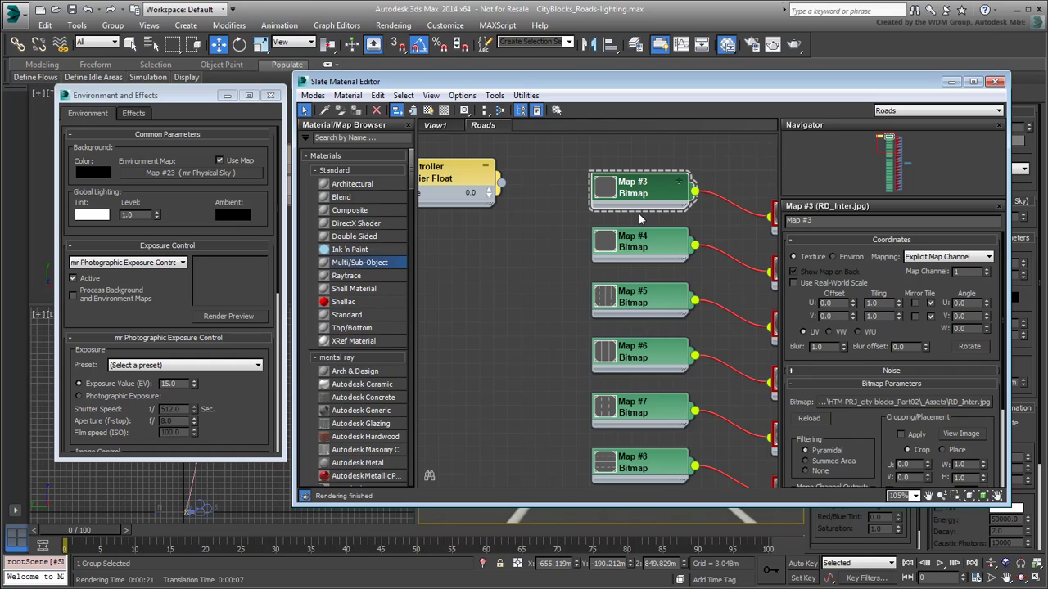
- Expand Map #3 to its Blur slot and wire the Bezier Float controller into it
click(679, 182)
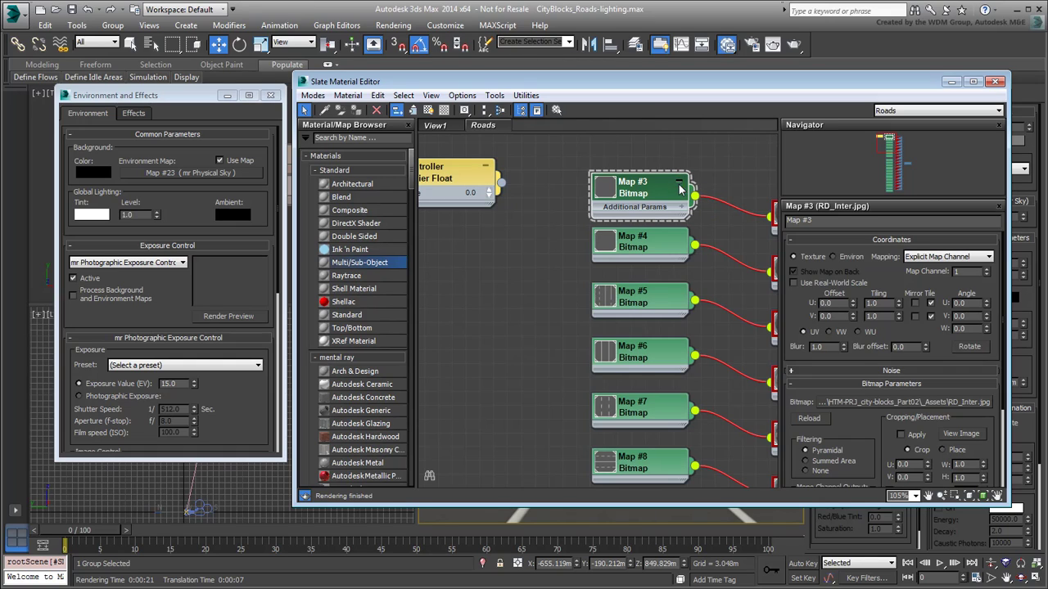
click(680, 207)
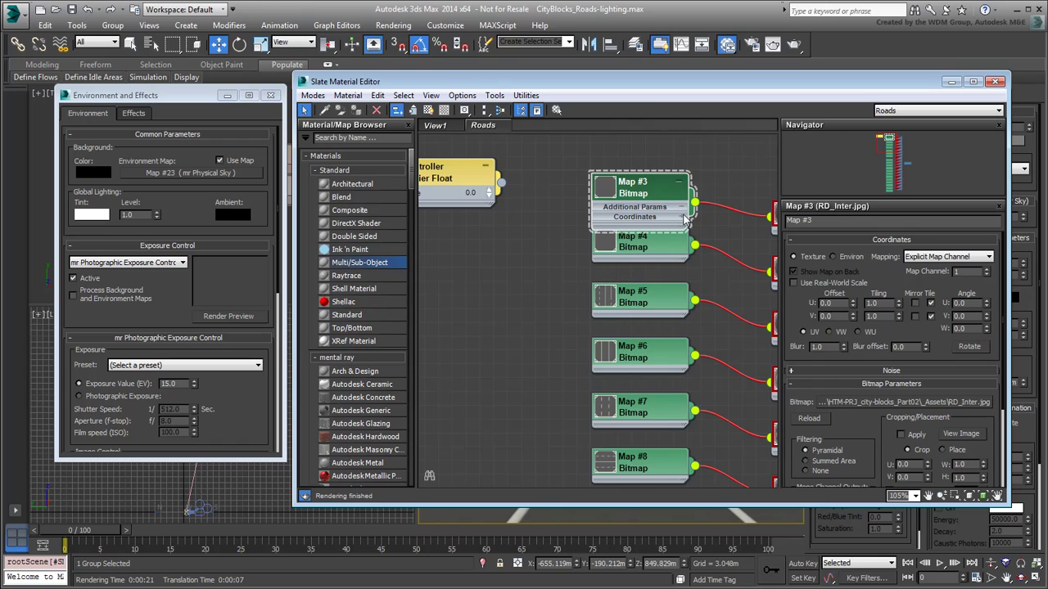
click(683, 217)
drag(662, 180, 657, 156)
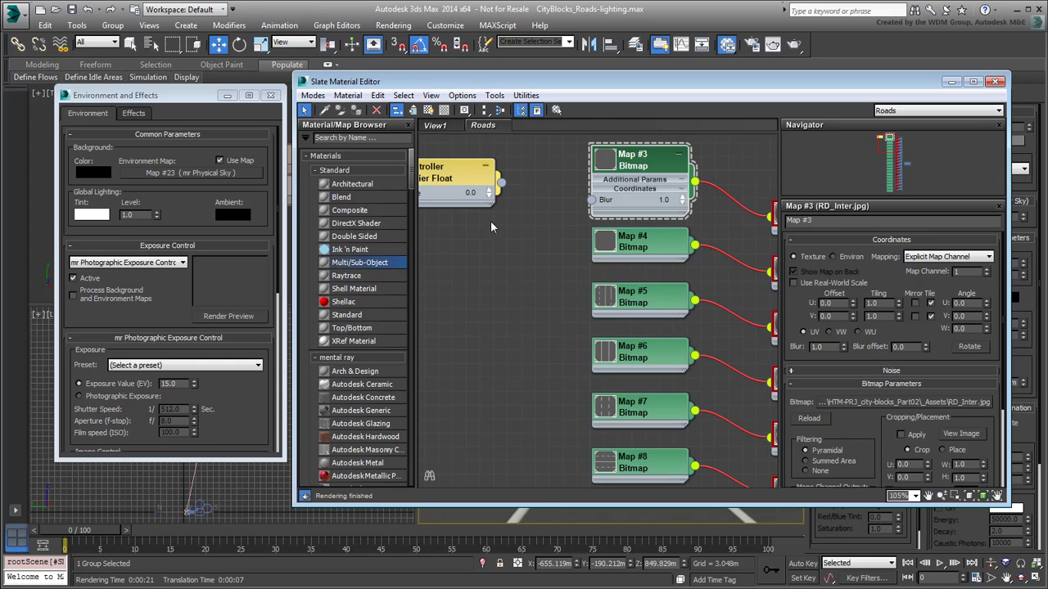
drag(500, 183, 591, 200)
- Expose and expand Map #4's Coordinates > Blur slot
click(628, 246)
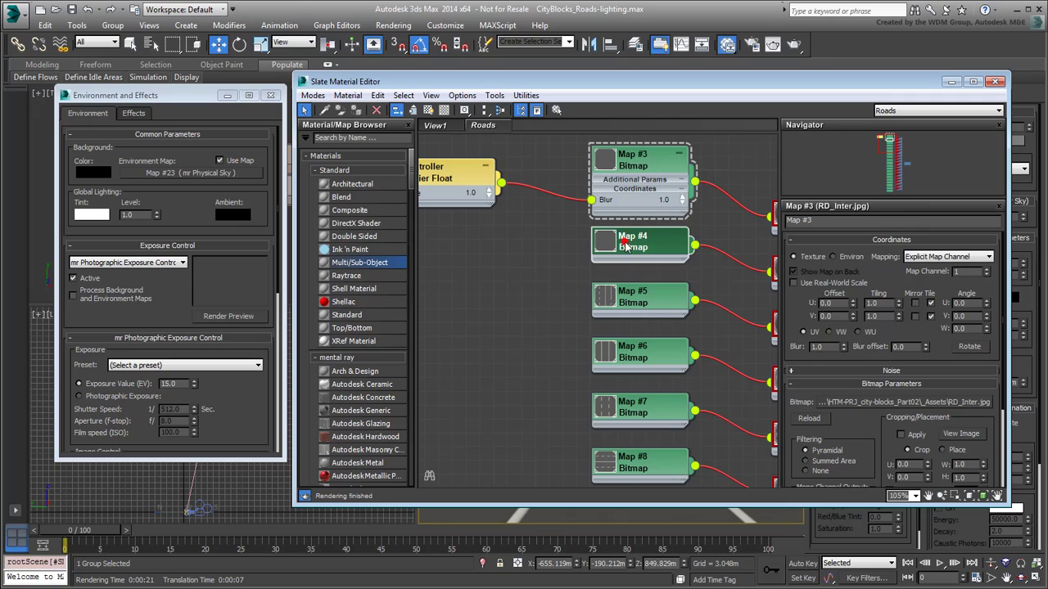
right_click(629, 246)
mouse_move(676, 458)
mouse_move(834, 460)
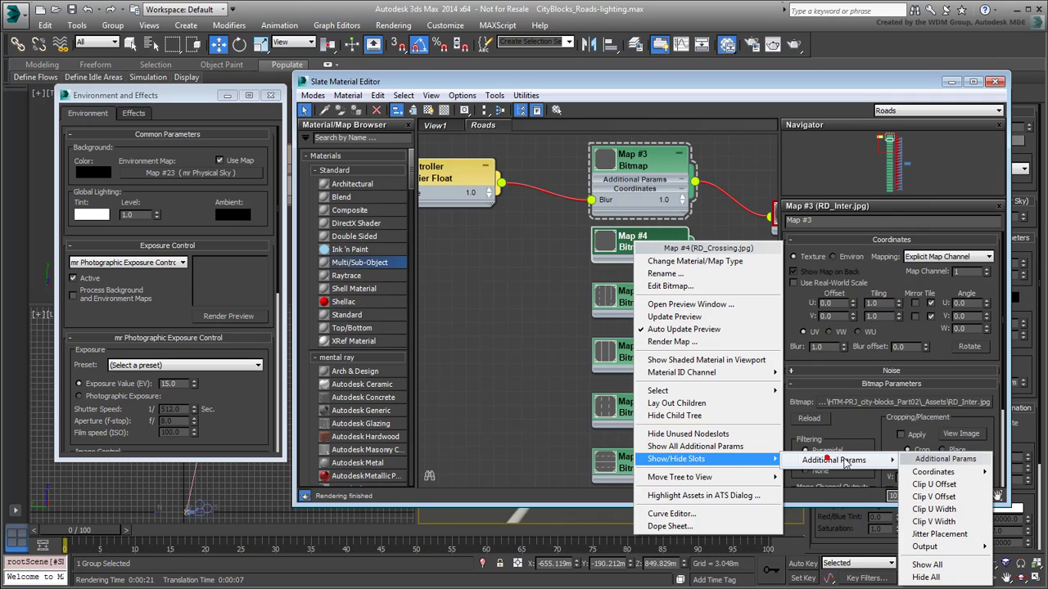
mouse_move(933, 472)
click(838, 573)
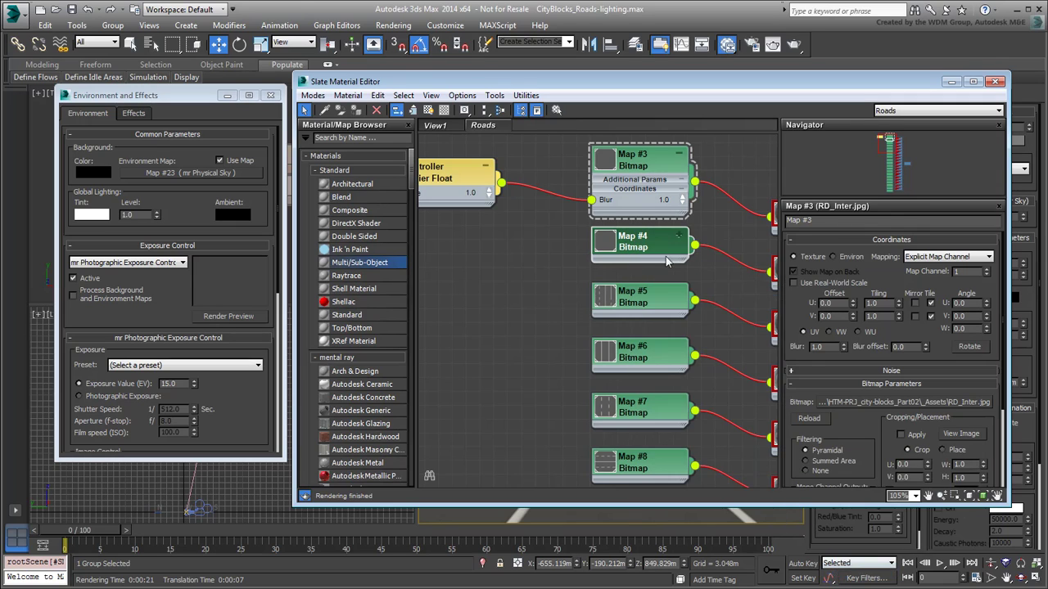
middle_drag(663, 242, 625, 246)
click(659, 219)
- Tidy Map #3 and #4, wire the controller to Map #4's Blur, and keep it at 1.0
drag(670, 182, 521, 352)
key(l)
middle_drag(554, 262, 608, 265)
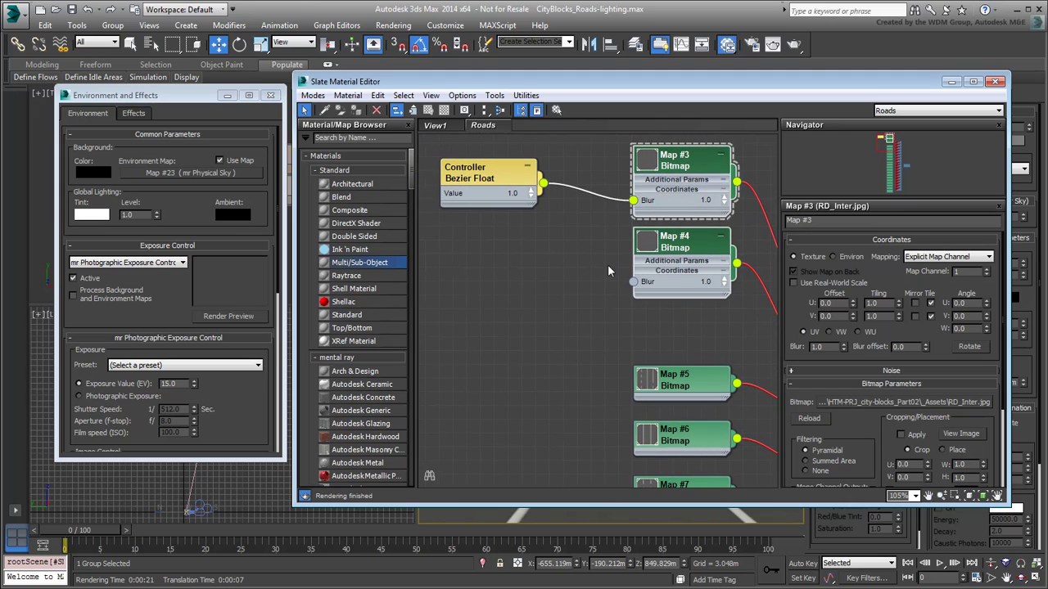
drag(542, 183, 633, 283)
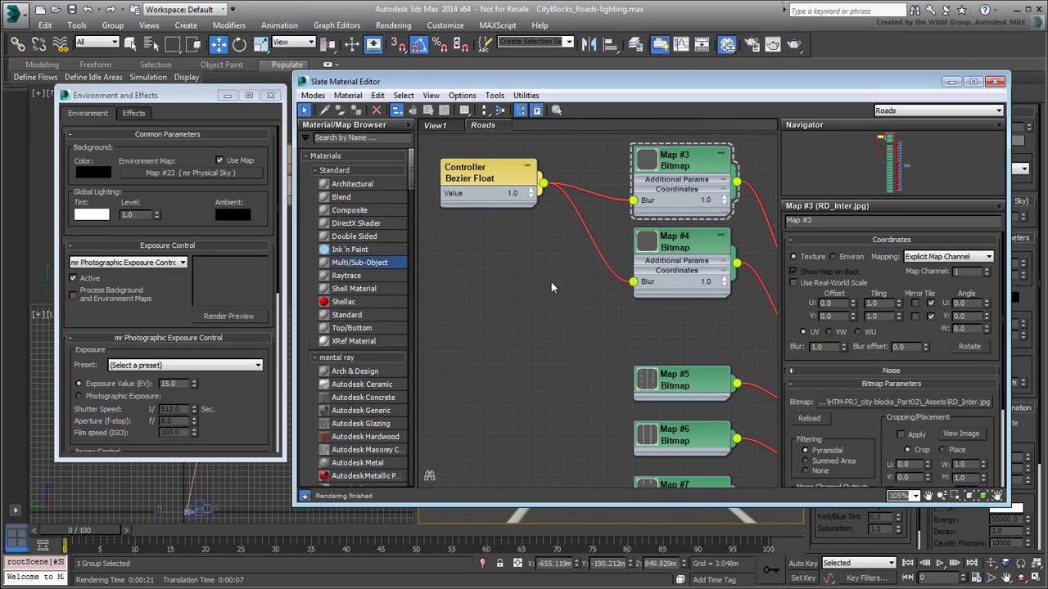
drag(532, 196, 533, 201)
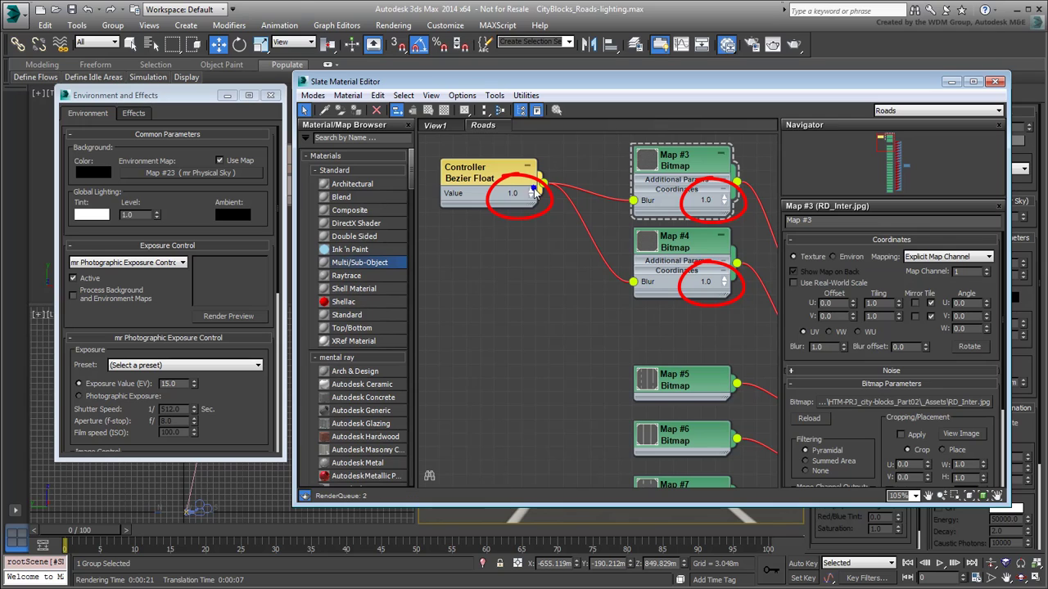
key(ctrl+z)
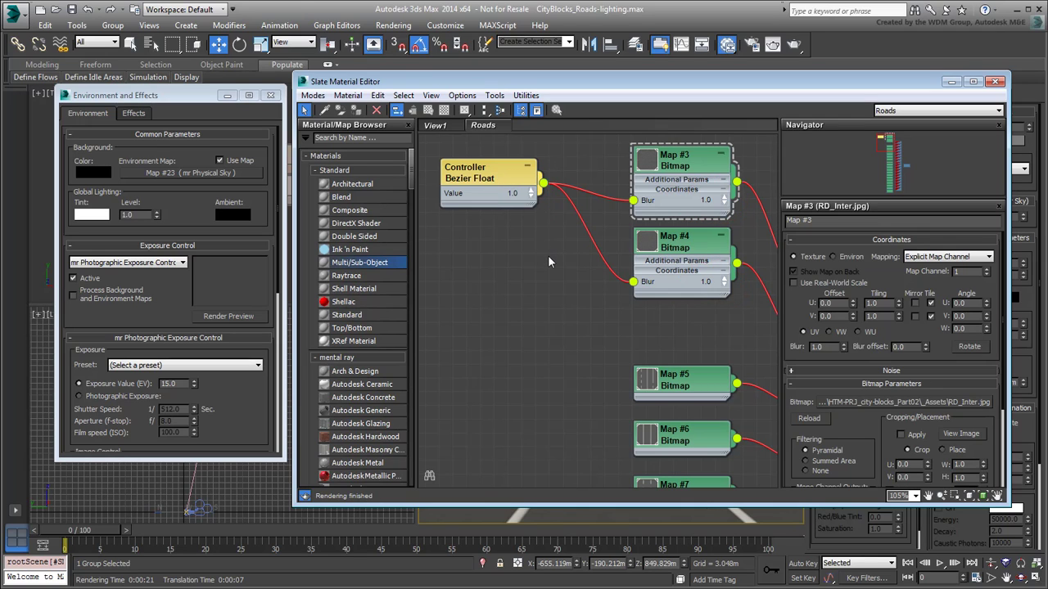
scroll(561, 295, down, 2)
- Expose Map #5's Blur slot and select the Map #3 through Map #5 nodes
scroll(565, 326, down, 1)
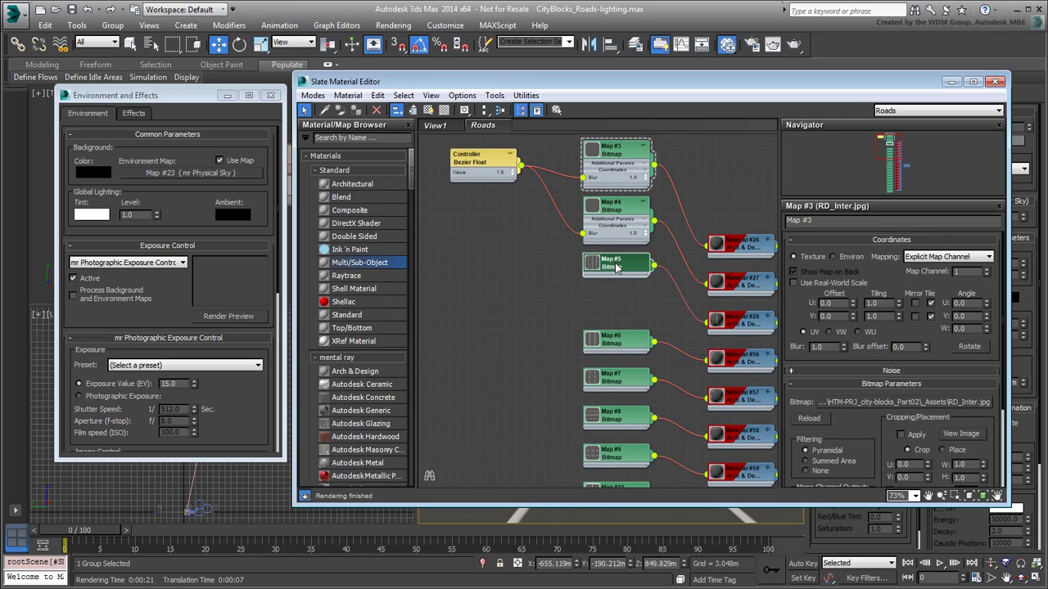
right_click(614, 263)
mouse_move(658, 481)
click(816, 483)
click(909, 483)
scroll(631, 304, down, 1)
drag(506, 132, 585, 274)
scroll(508, 246, down, 3)
middle_drag(559, 252, 559, 199)
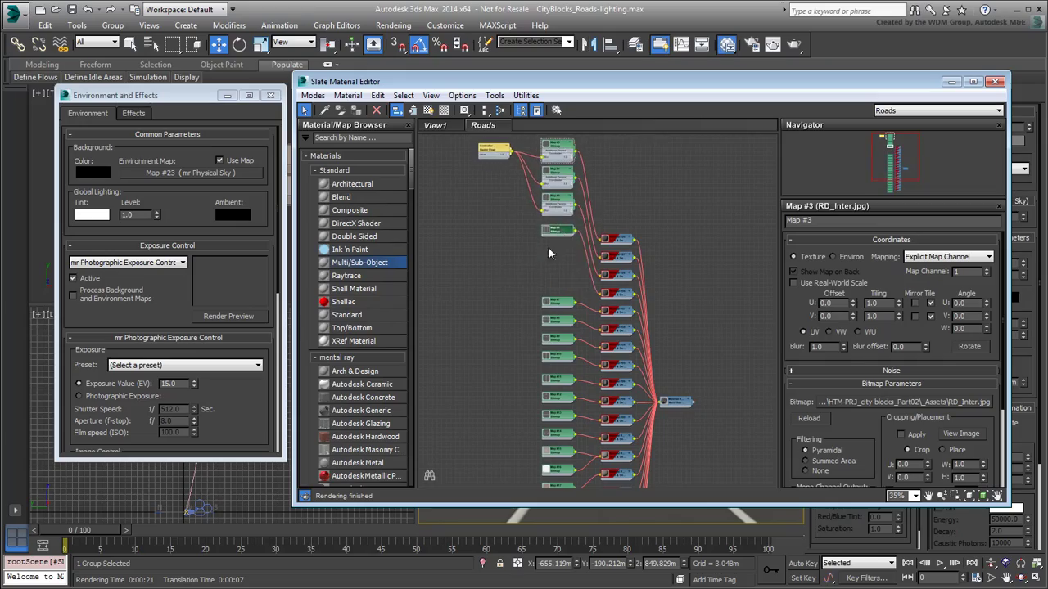
scroll(565, 231, up, 4)
- Open Map #6's slot options and frame the whole controller and bitmap tree
right_click(565, 231)
mouse_move(607, 446)
mouse_move(767, 447)
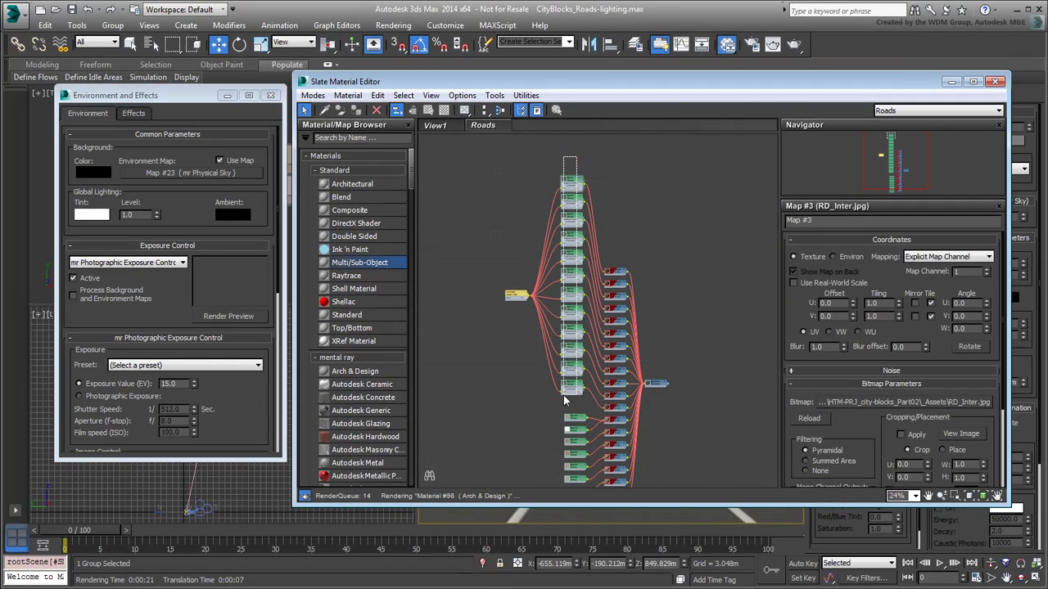
scroll(565, 364, up, 5)
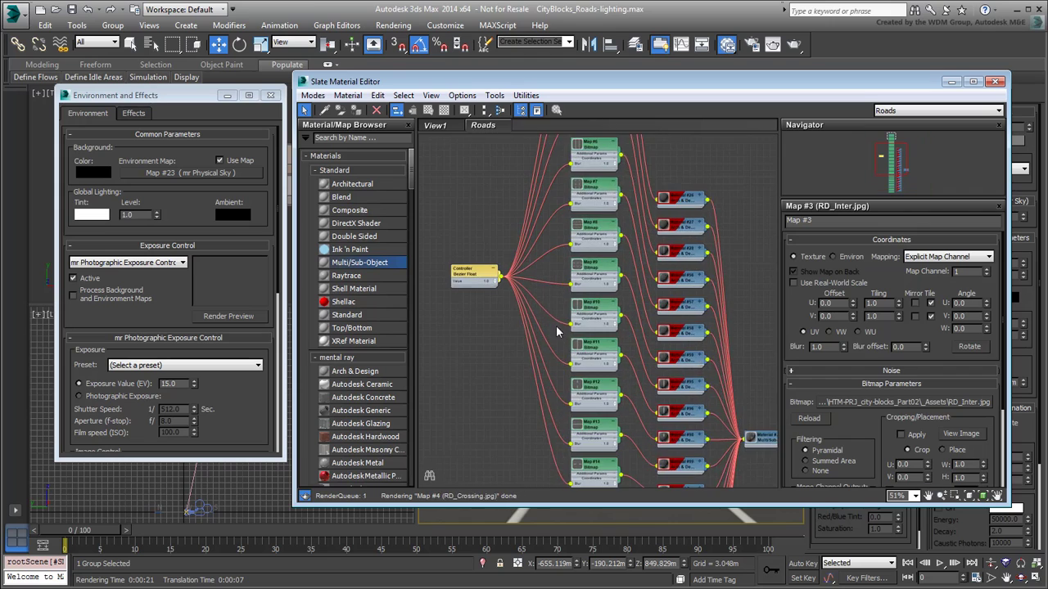
scroll(549, 248, down, 4)
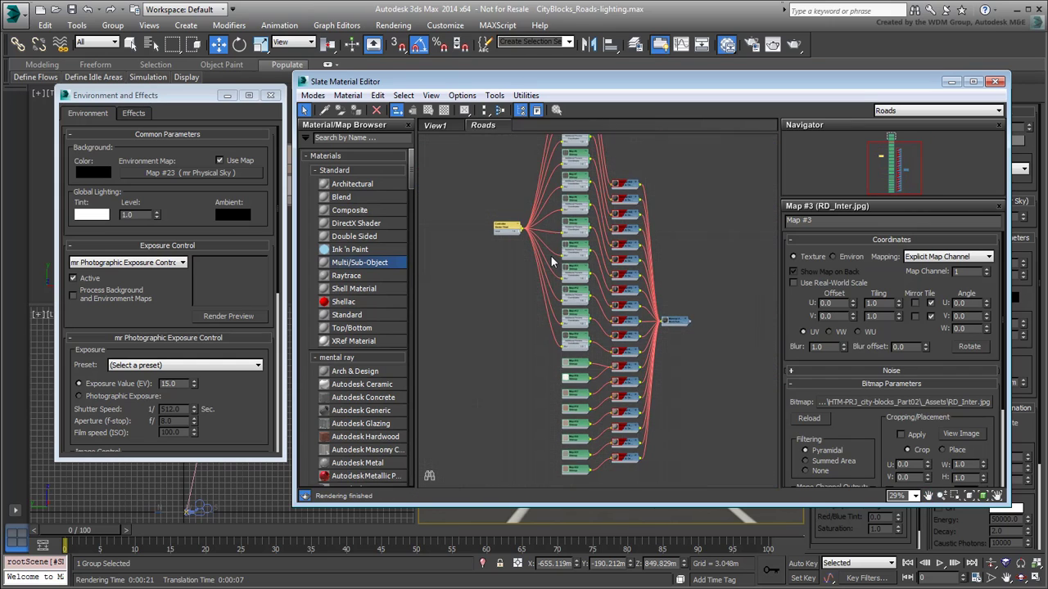
middle_drag(552, 255, 538, 296)
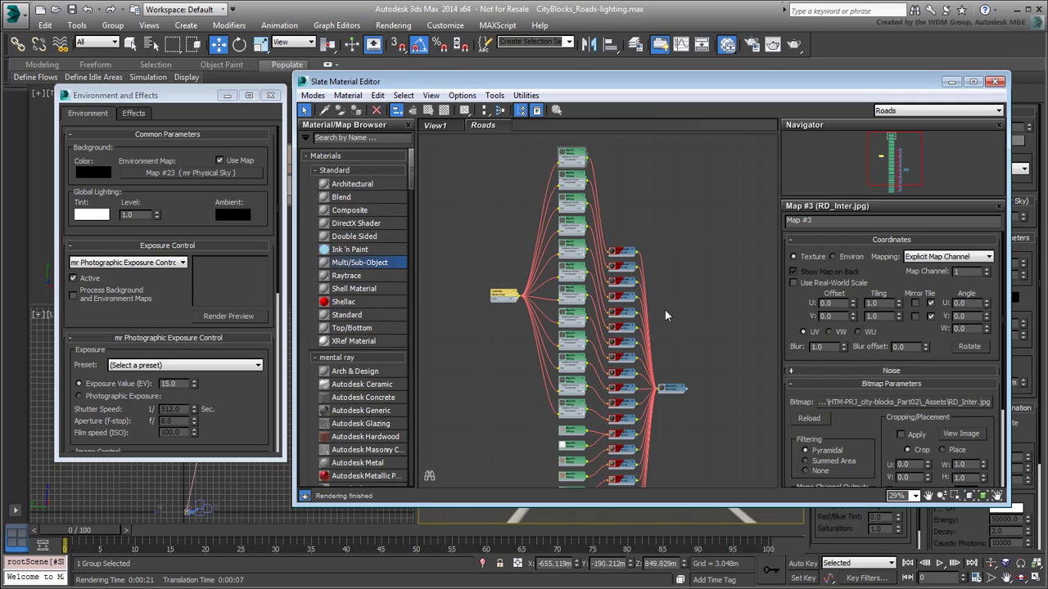
scroll(525, 307, up, 5)
middle_drag(523, 303, 535, 296)
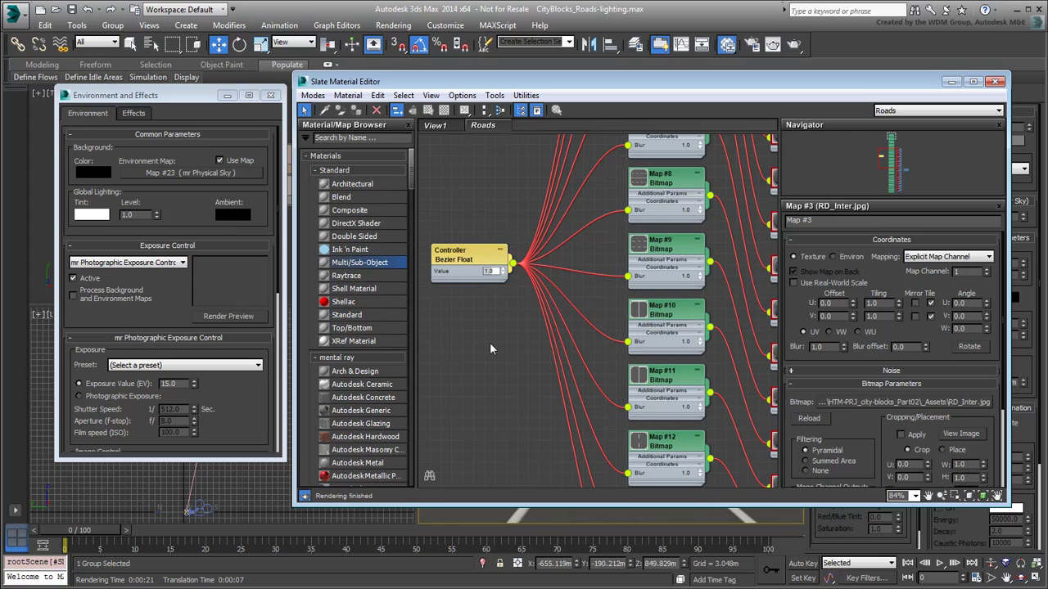
- Set the shared controller value to 0.2, render the camera view, and close the render
text(0.2)
key(Return)
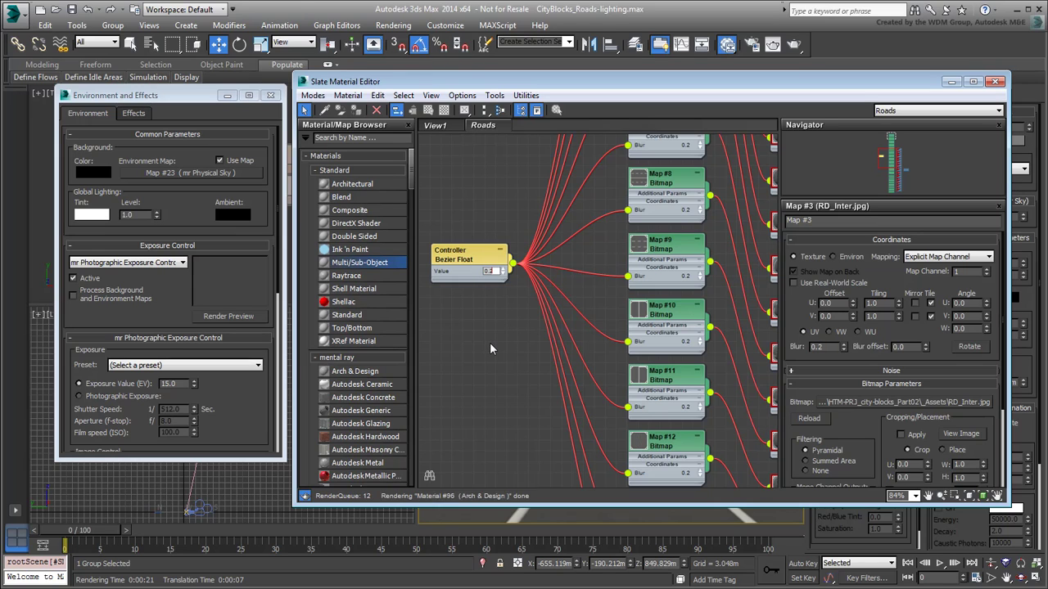
click(793, 44)
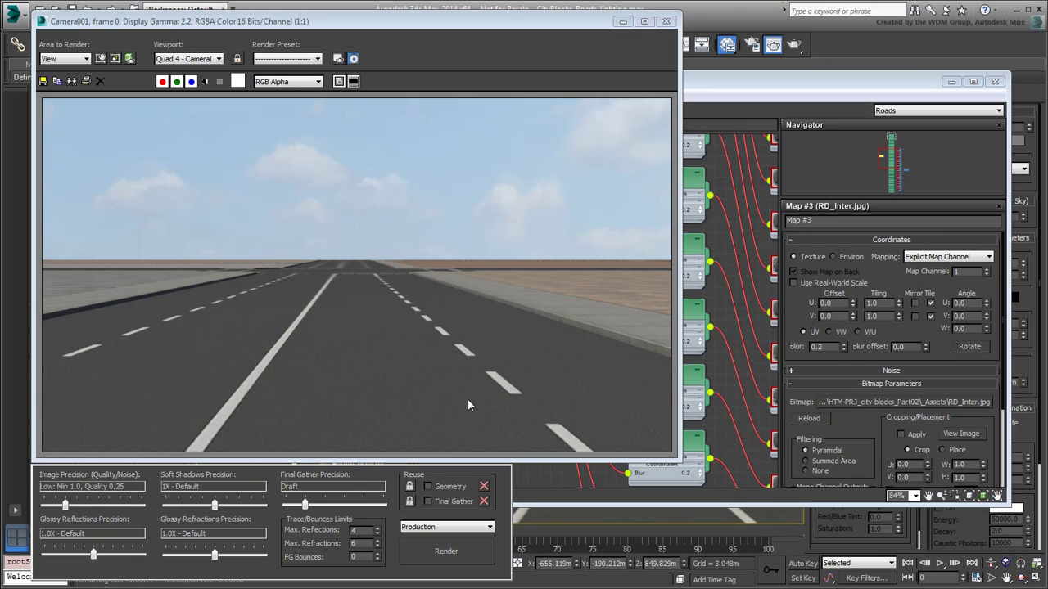
click(666, 21)
middle_drag(604, 471, 605, 337)
scroll(604, 338, down, 10)
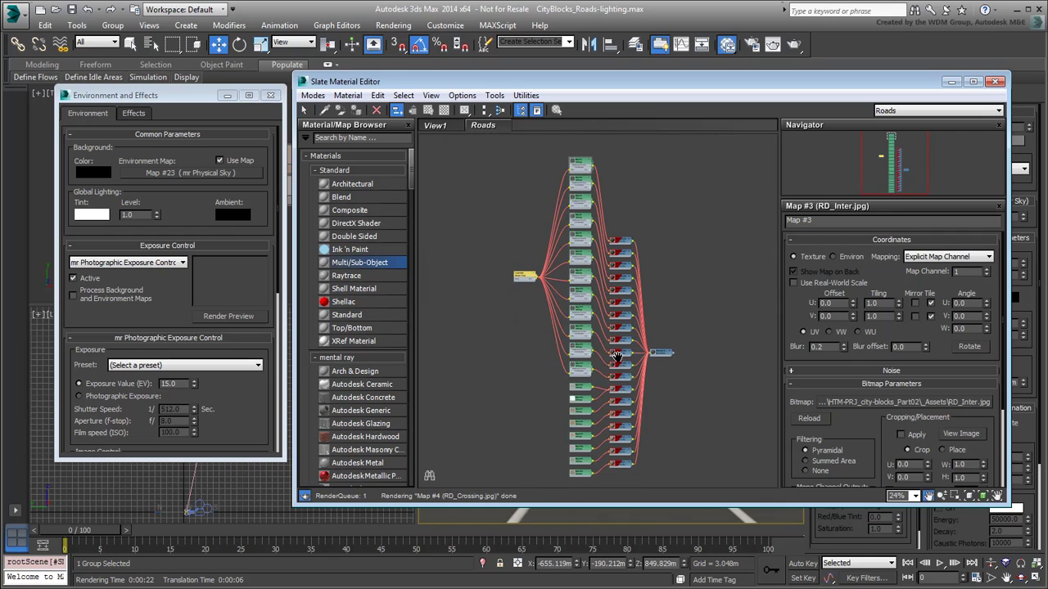
- Close the Slate Material Editor and Environment and Effects windows, then deselect everything
click(995, 82)
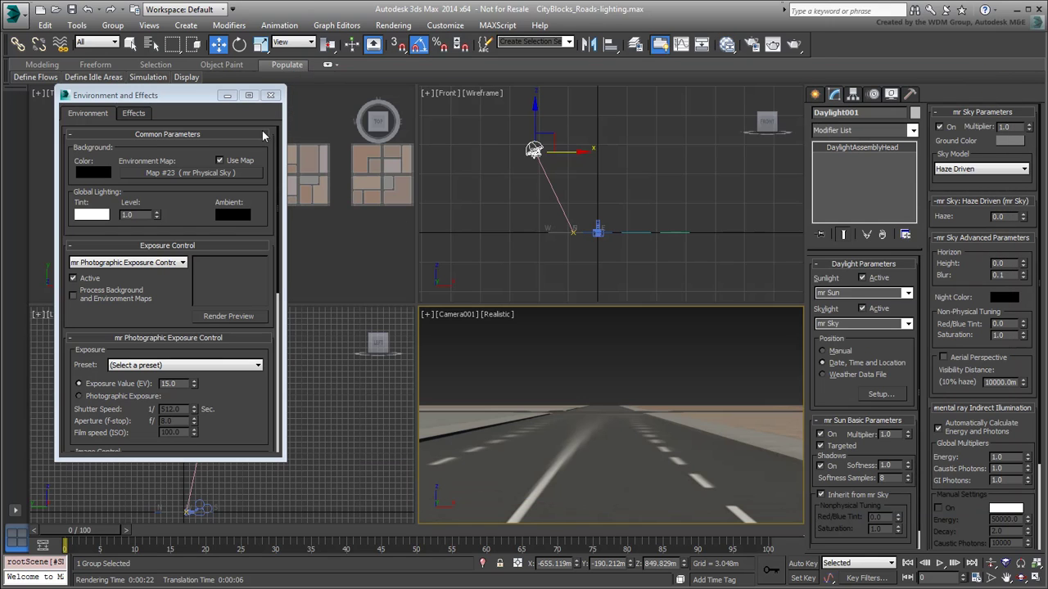
click(270, 95)
click(667, 359)
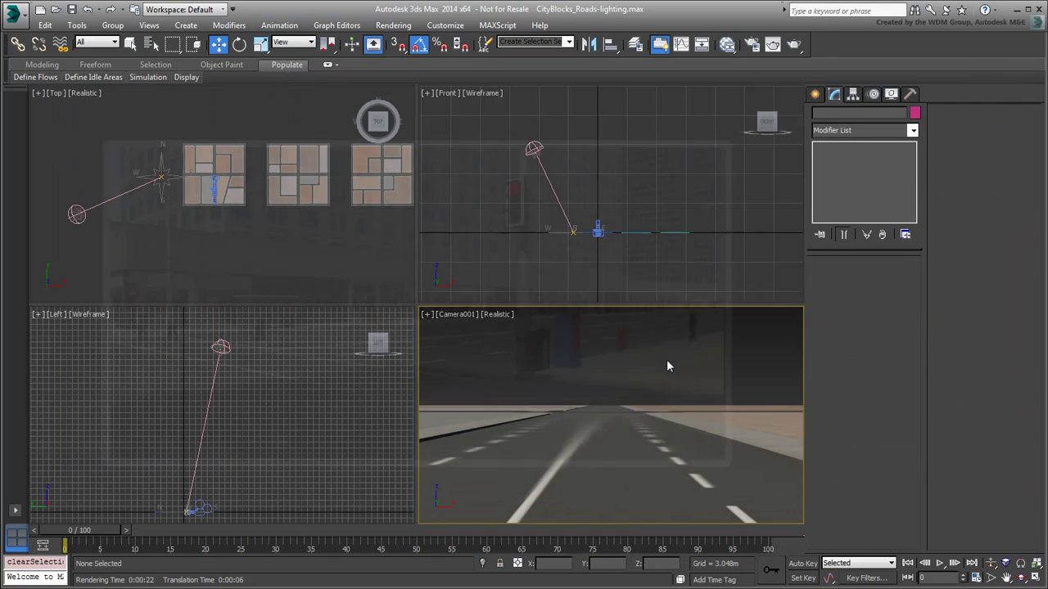